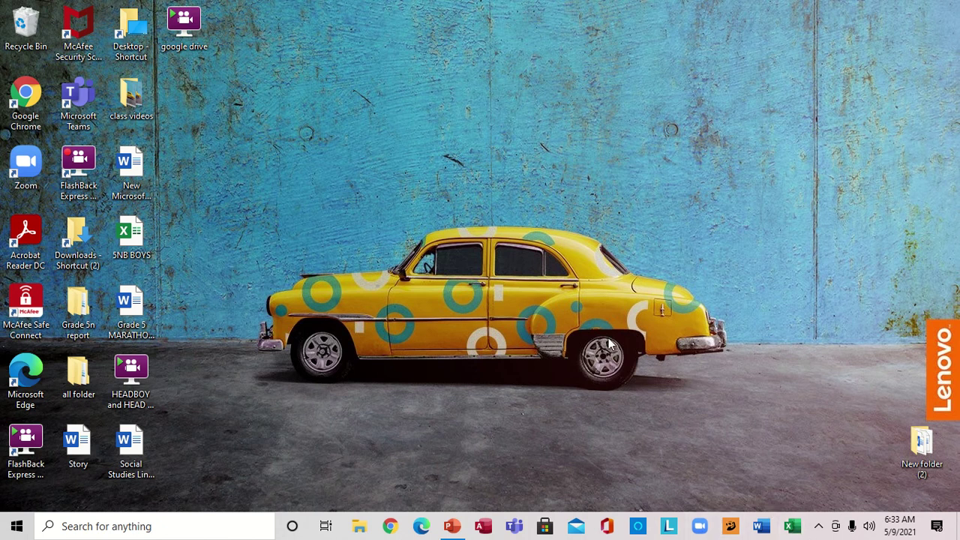
Create a new Microsoft Excel worksheet file on the desktop, keeping its default name
{"action": "right_click", "coordinate": [530, 150]}
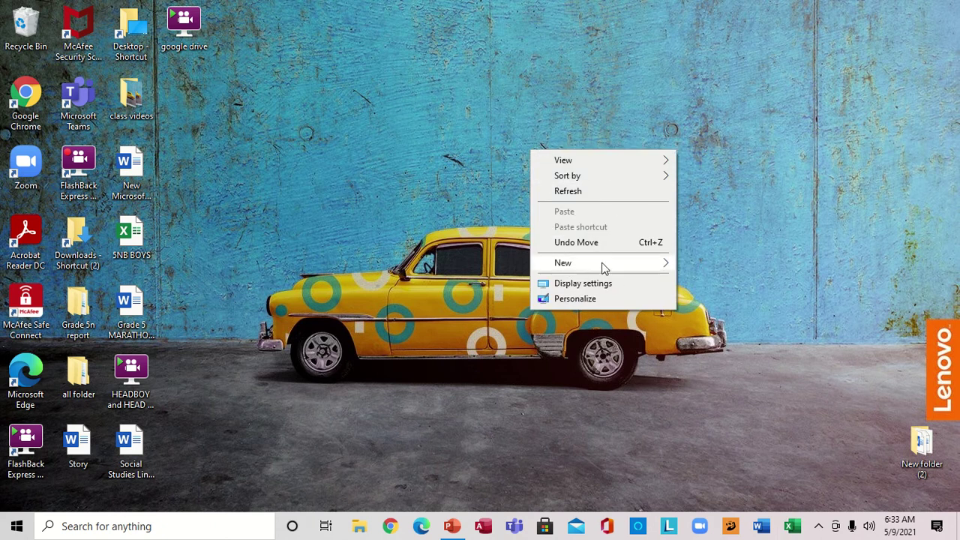
{"action": "mouse_move", "coordinate": [592, 267]}
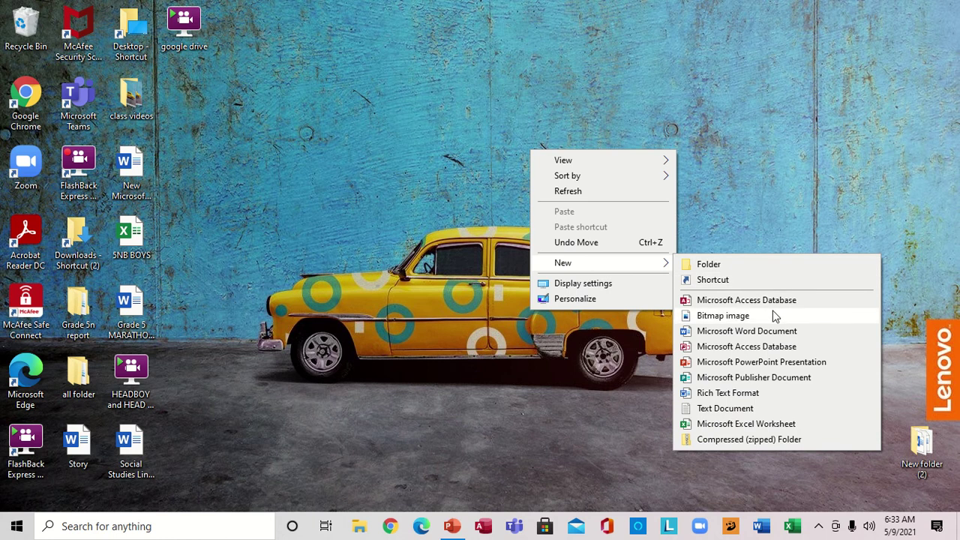
{"action": "left_click", "coordinate": [747, 425]}
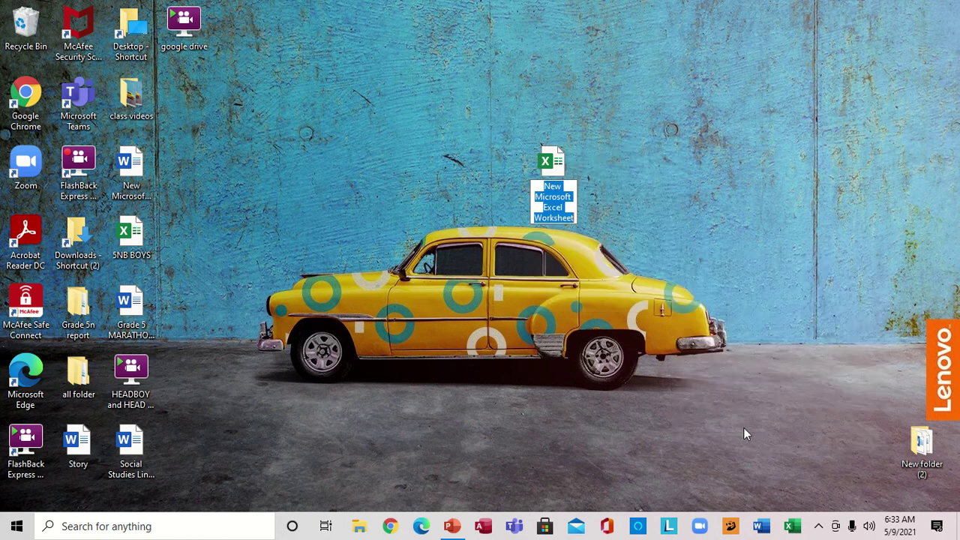
Open the new Excel worksheet from the desktop and maximize its window
{"action": "left_click", "coordinate": [549, 169]}
{"action": "right_click", "coordinate": [548, 168]}
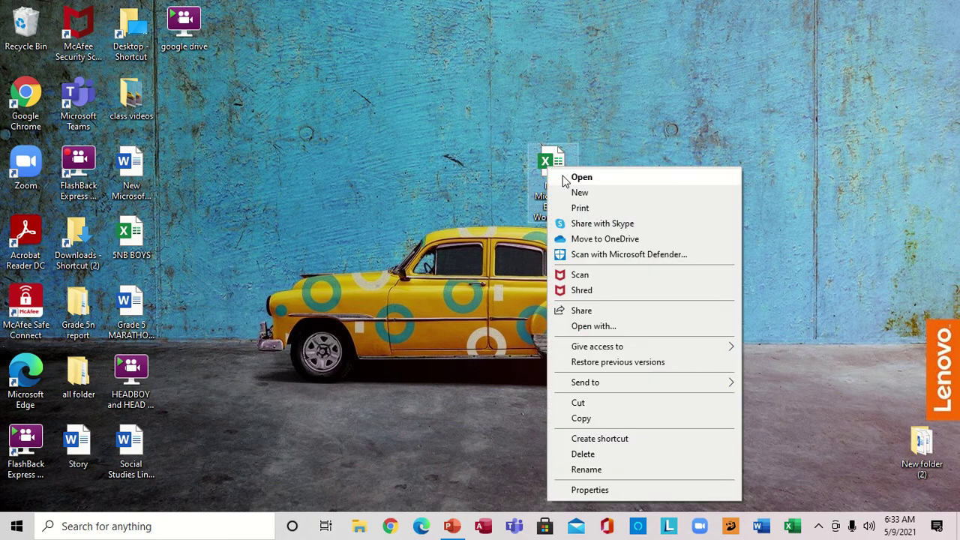
{"action": "left_click", "coordinate": [573, 180]}
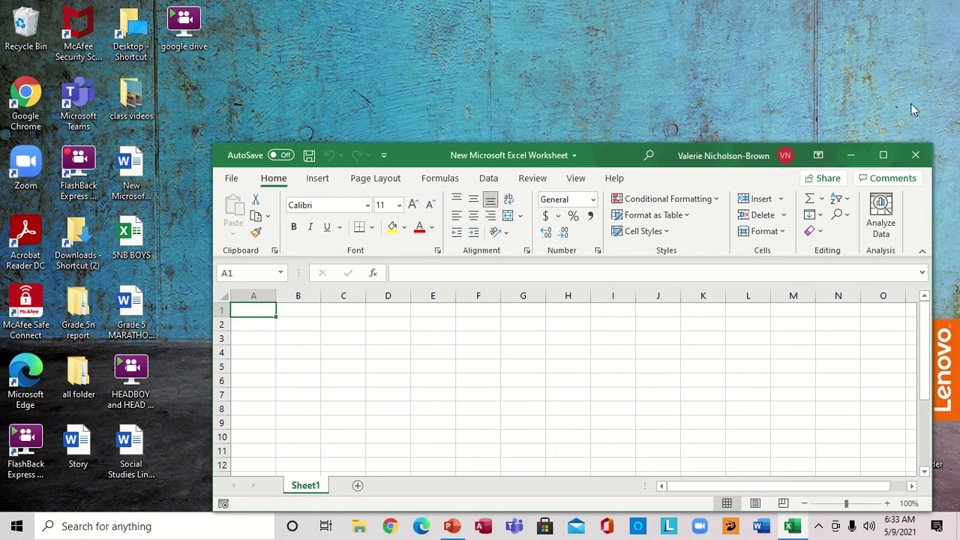
{"action": "left_click", "coordinate": [884, 155]}
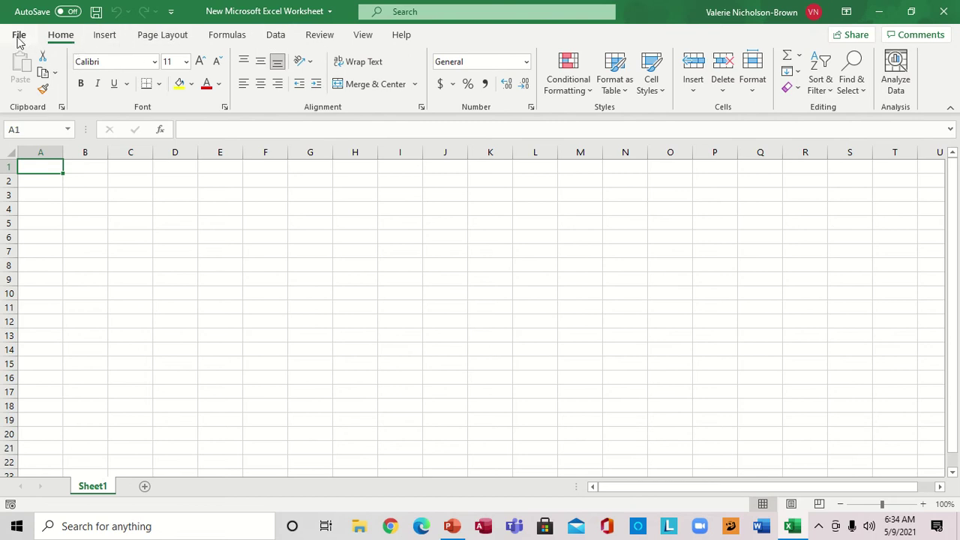
Examine the available home, insert, page layout and formula commands, and the alignment options for formatting cells
{"action": "left_click", "coordinate": [106, 36]}
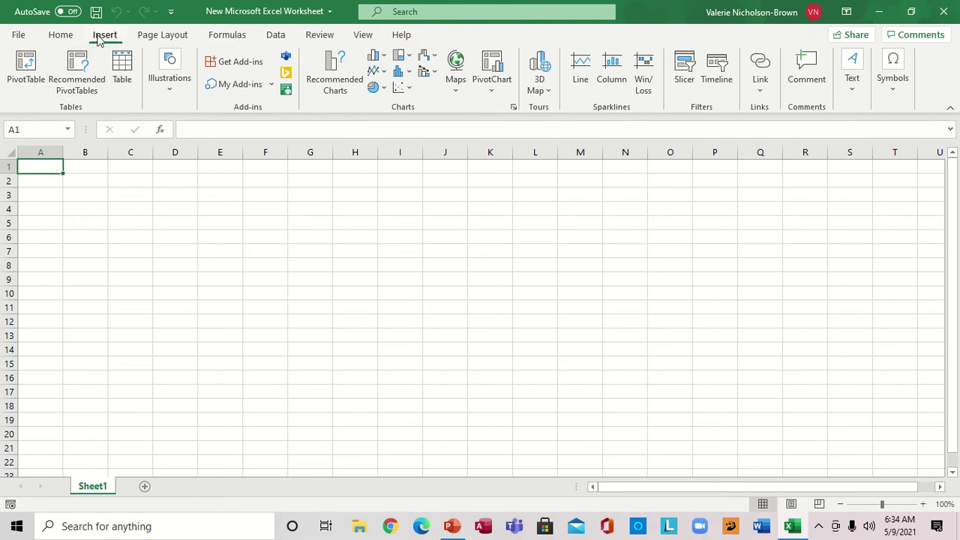
{"action": "left_click", "coordinate": [63, 38]}
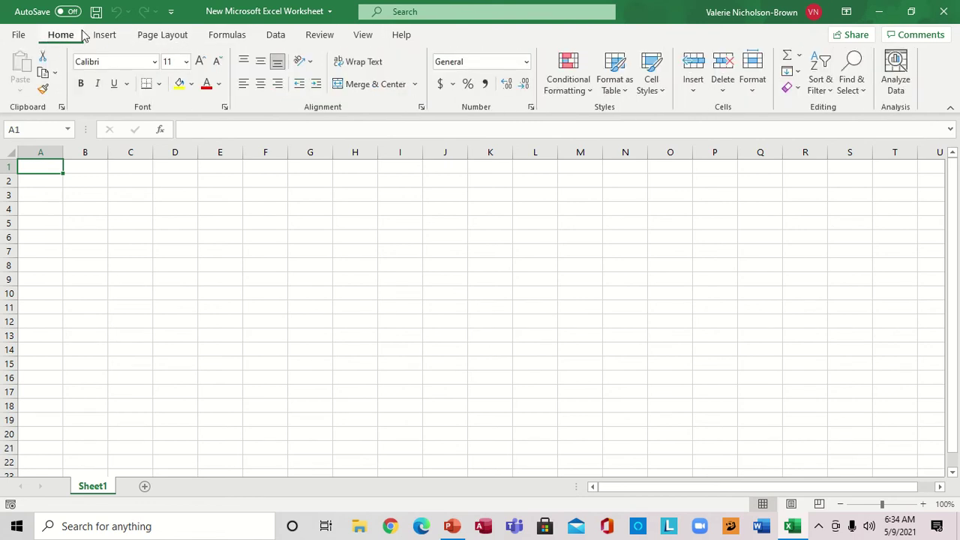
{"action": "left_click", "coordinate": [108, 35]}
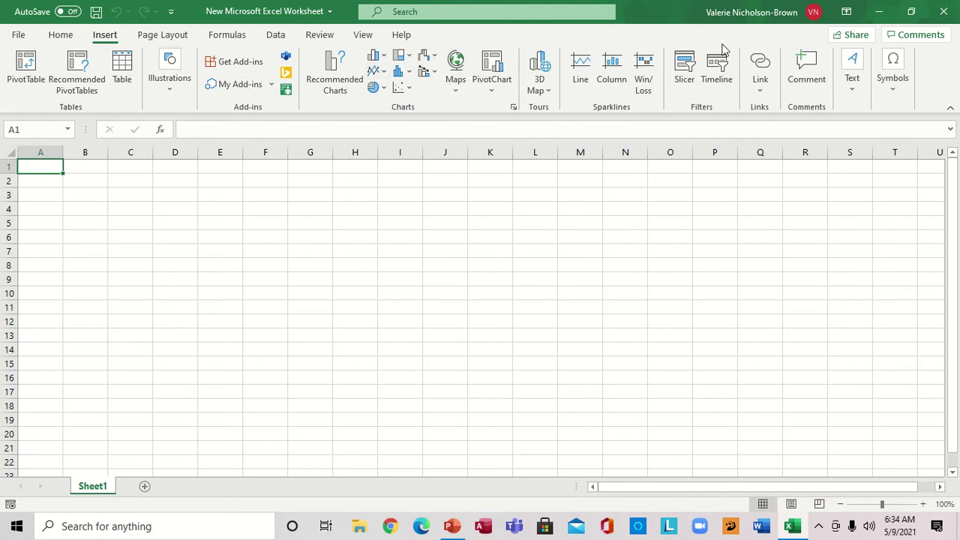
{"action": "left_click", "coordinate": [166, 38]}
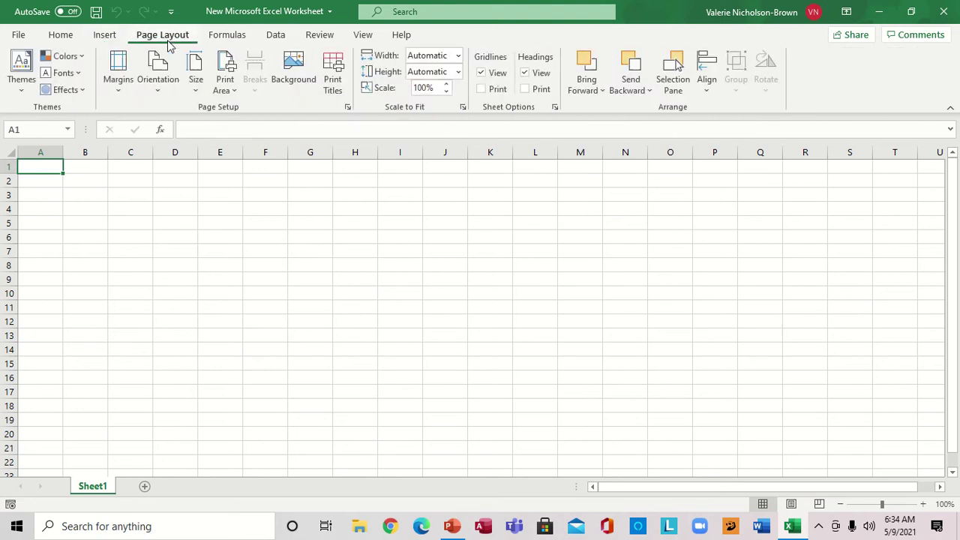
{"action": "left_click", "coordinate": [223, 37]}
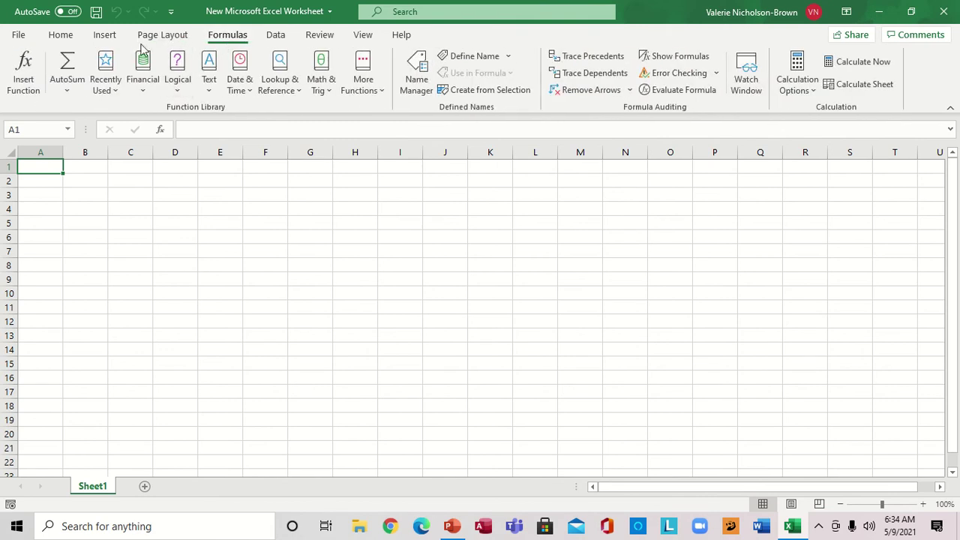
{"action": "left_click", "coordinate": [62, 38]}
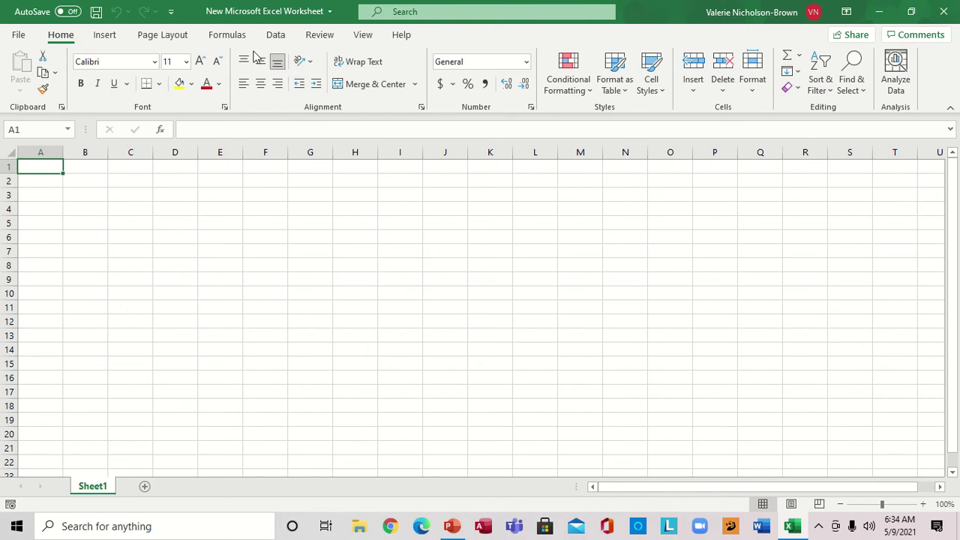
{"action": "left_click", "coordinate": [421, 108]}
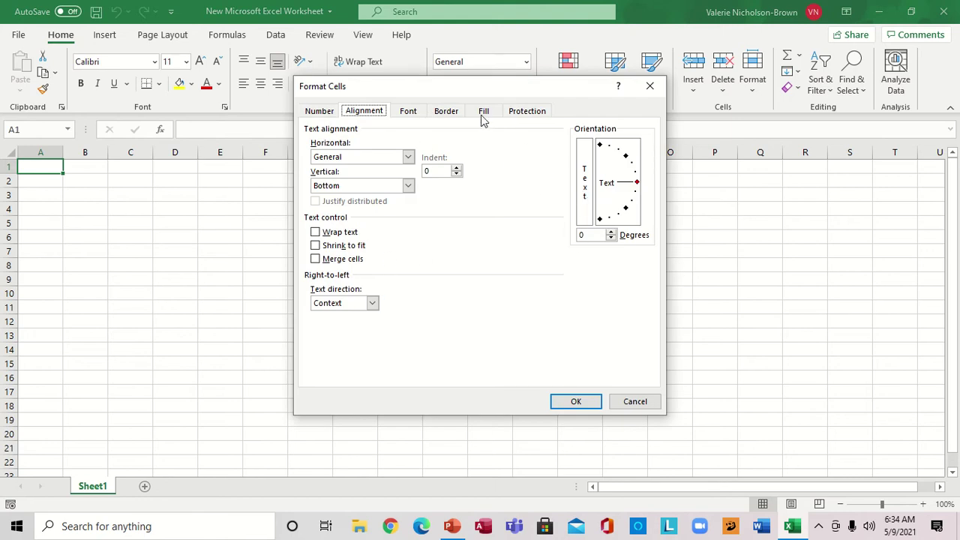
{"action": "left_click", "coordinate": [587, 401]}
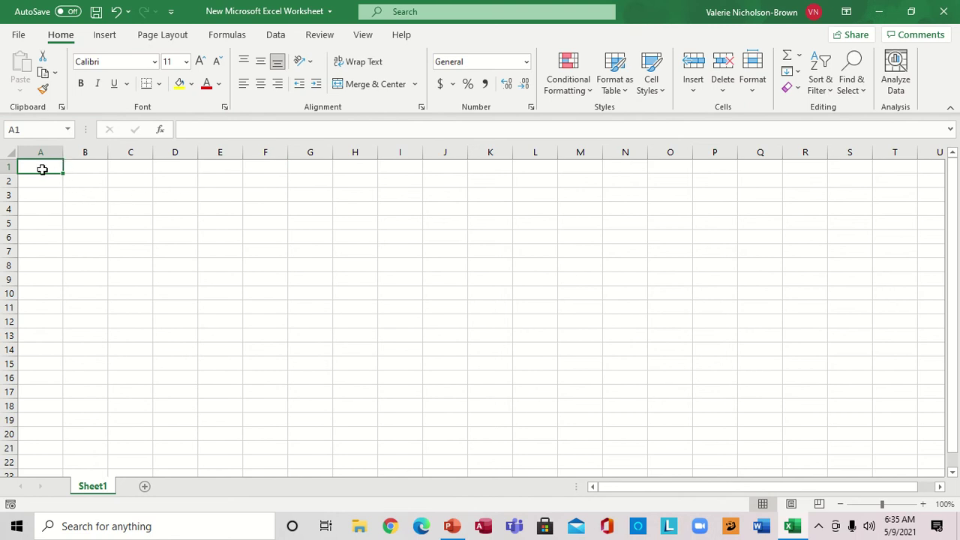
Select cell D2 and move the active cell in all four directions across the blank sheet, ending at I4
{"action": "left_click", "coordinate": [178, 182]}
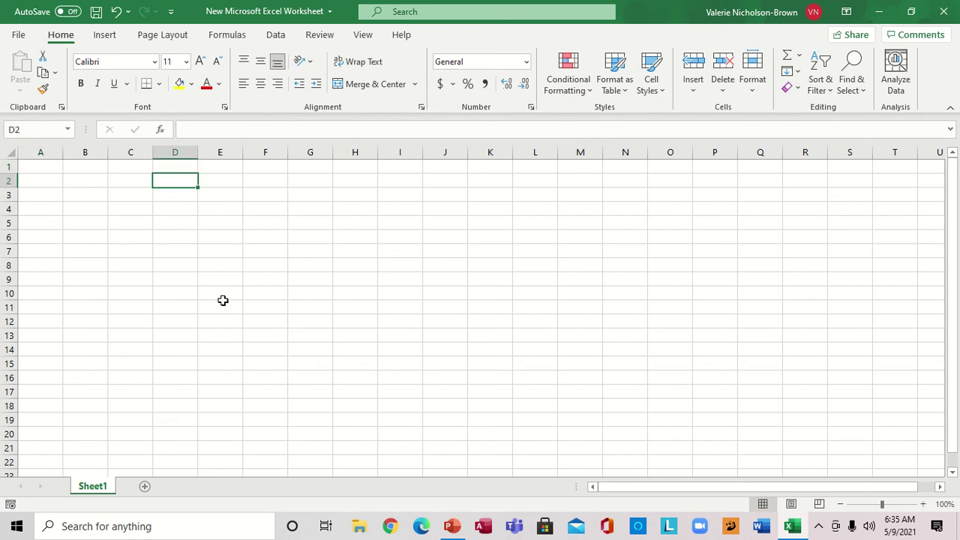
{"action": "key", "text": "Right"}
{"action": "key", "text": "Right"}
{"action": "key", "text": "Right"}
{"action": "key", "text": "Right"}
{"action": "key", "text": "Right"}
{"action": "key", "text": "Right"}
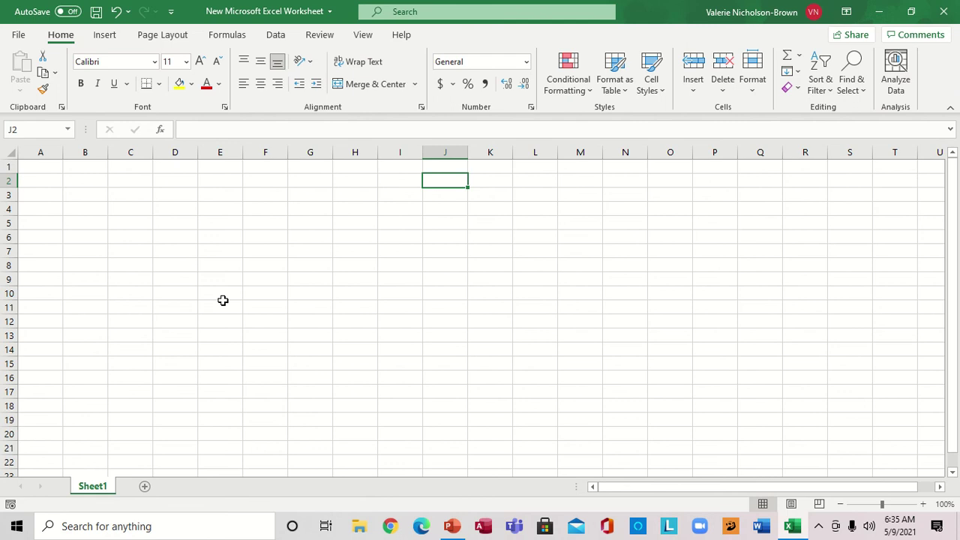
{"action": "key", "text": "Left"}
{"action": "key", "text": "Left"}
{"action": "key", "text": "Left"}
{"action": "key", "text": "Left"}
{"action": "key", "text": "Left"}
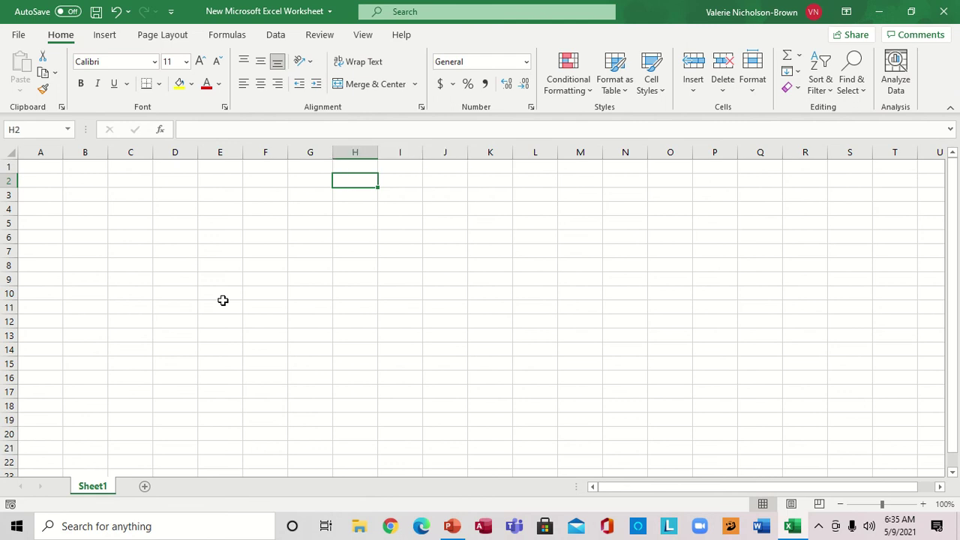
{"action": "key", "text": "Down"}
{"action": "key", "text": "Down"}
{"action": "key", "text": "Down"}
{"action": "key", "text": "Down"}
{"action": "key", "text": "Down"}
{"action": "key", "text": "Down"}
{"action": "key", "text": "Down"}
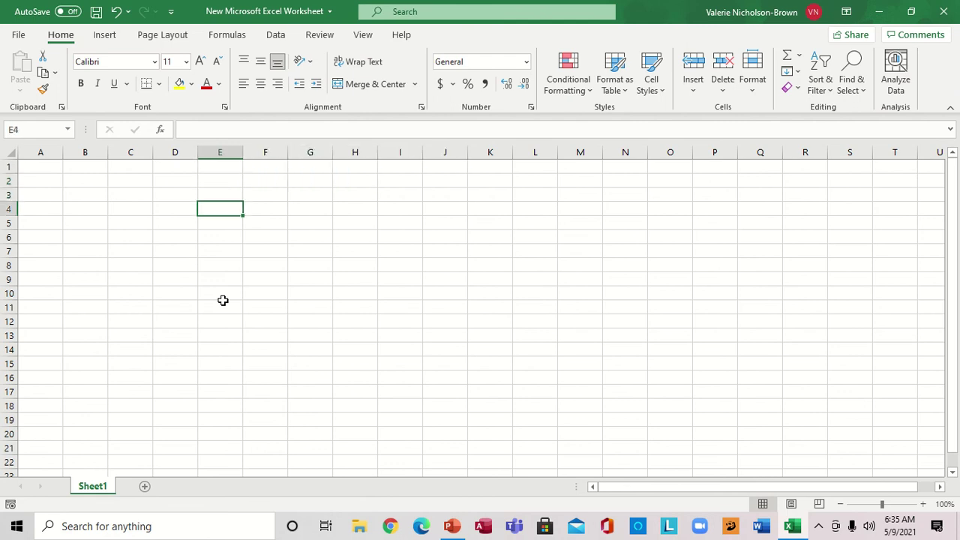
{"action": "key", "text": "Up"}
{"action": "key", "text": "Up"}
{"action": "key", "text": "Up"}
{"action": "key", "text": "Up"}
{"action": "key", "text": "Up"}
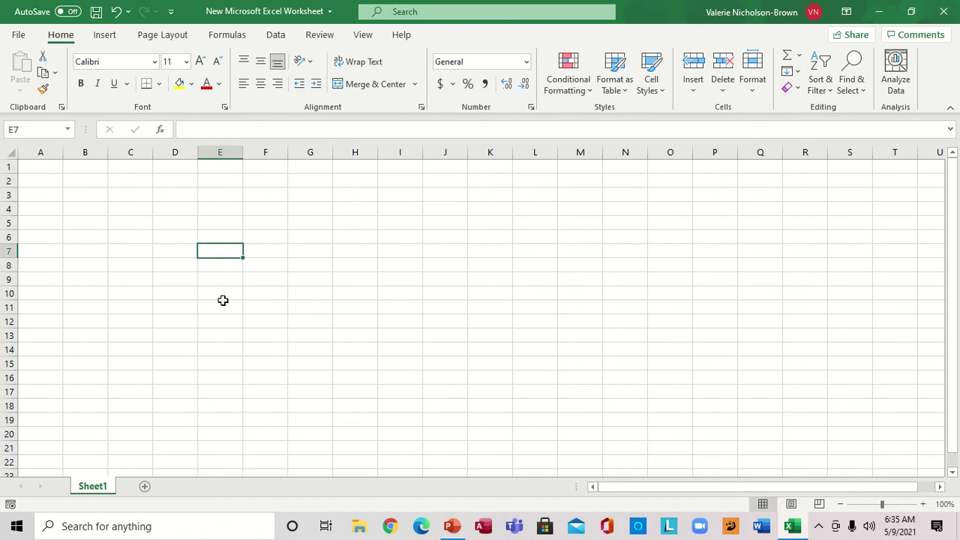
{"action": "key", "text": "Left"}
{"action": "key", "text": "Left"}
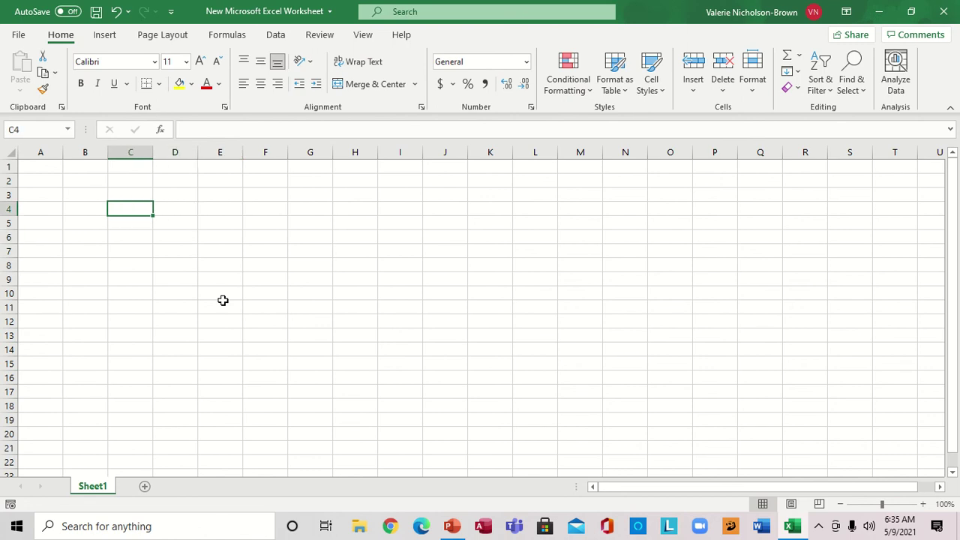
{"action": "key", "text": "Right"}
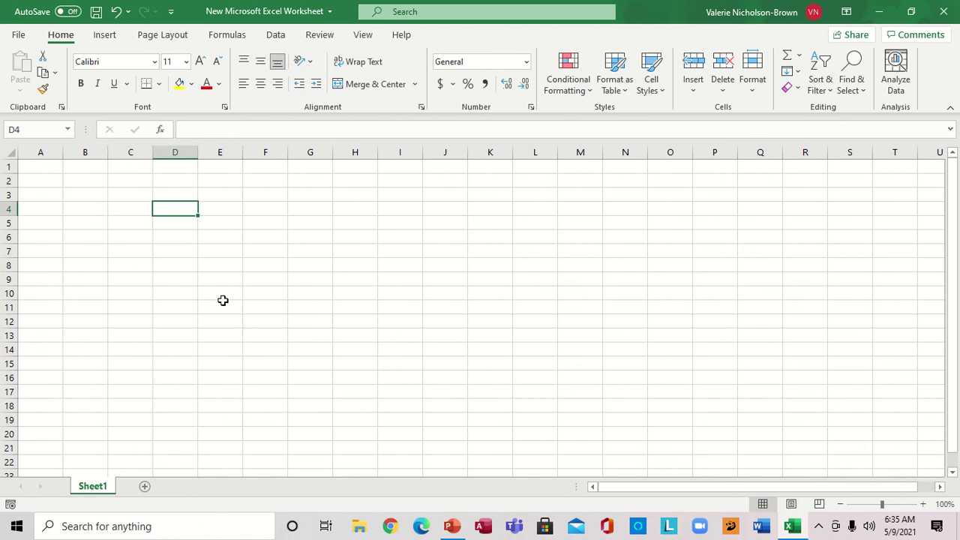
{"action": "key", "text": "Right"}
{"action": "key", "text": "Right"}
{"action": "key", "text": "Right"}
{"action": "key", "text": "Right"}
{"action": "key", "text": "Right"}
{"action": "key", "text": "Right"}
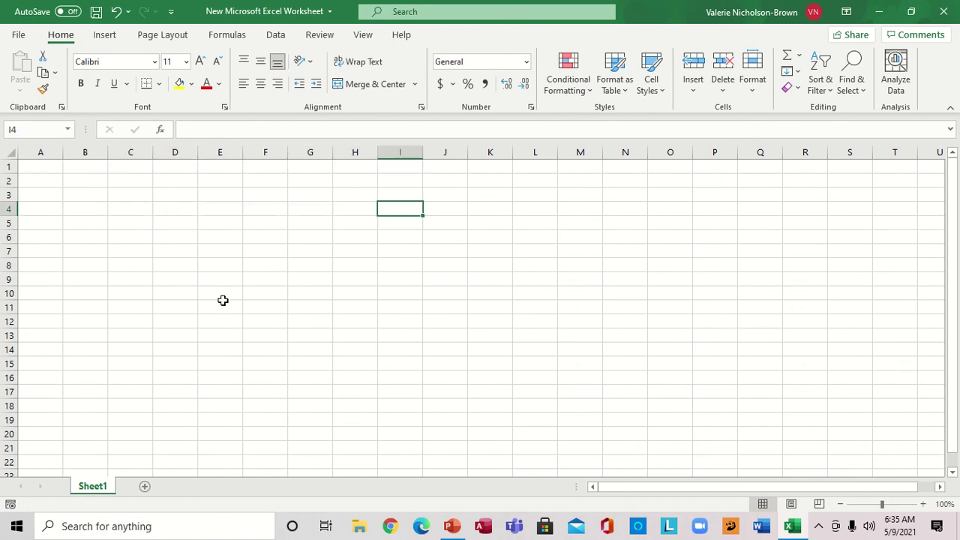
Advance the active cell along the rows, returning to column C on each new row down to C7, and go back up to C5
{"action": "key", "text": "Tab"}
{"action": "key", "text": "Tab"}
{"action": "key", "text": "Return"}
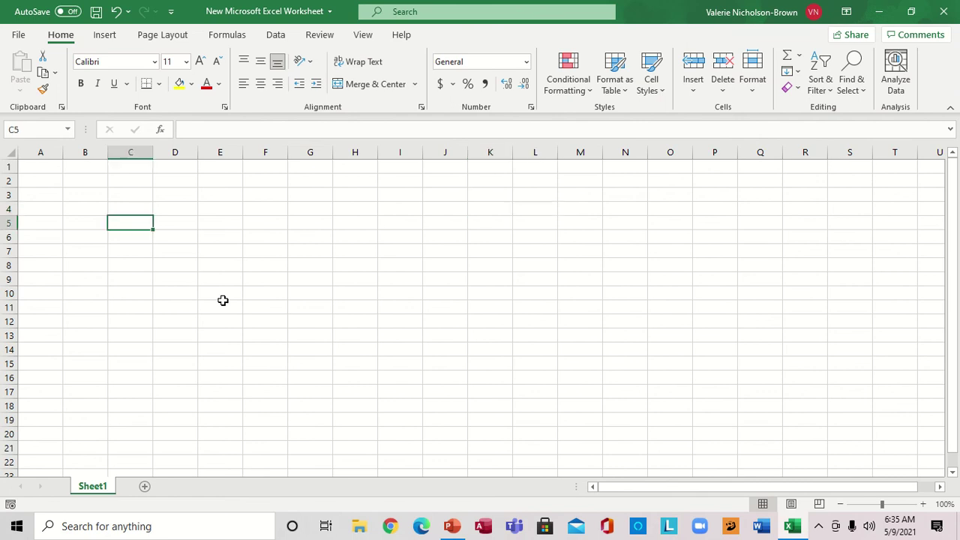
{"action": "key", "text": "Right"}
{"action": "key", "text": "Right"}
{"action": "key", "text": "Right"}
{"action": "key", "text": "Right"}
{"action": "key", "text": "Right"}
{"action": "key", "text": "Right"}
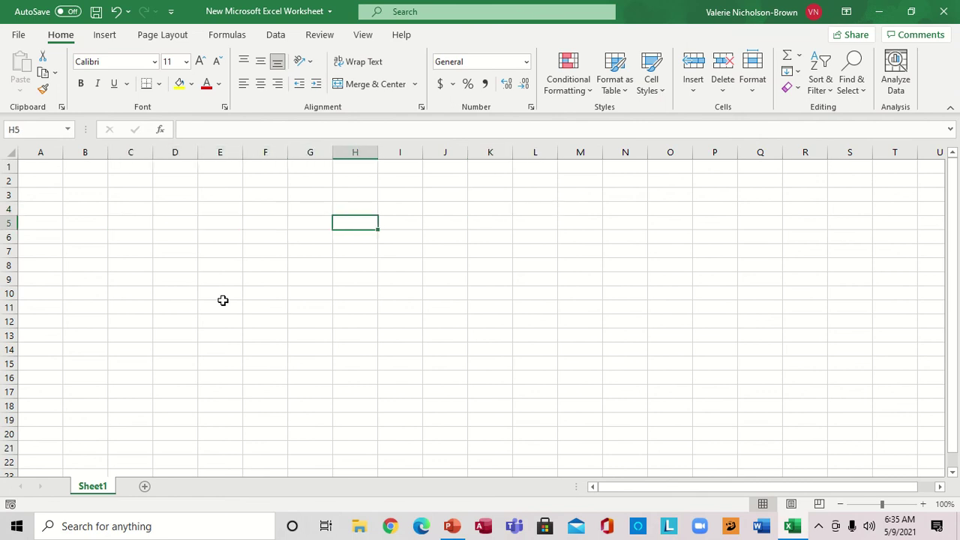
{"action": "key", "text": "Tab"}
{"action": "key", "text": "Return"}
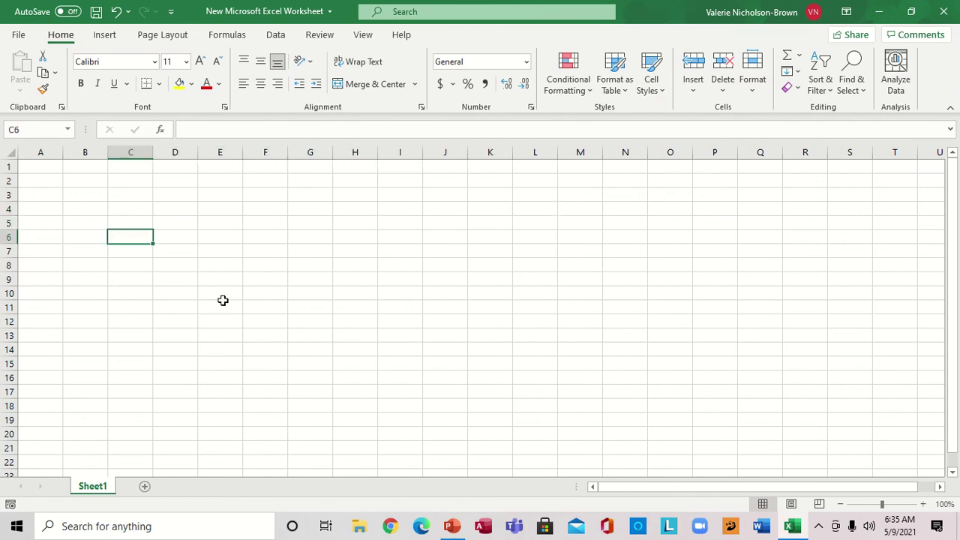
{"action": "key", "text": "Return"}
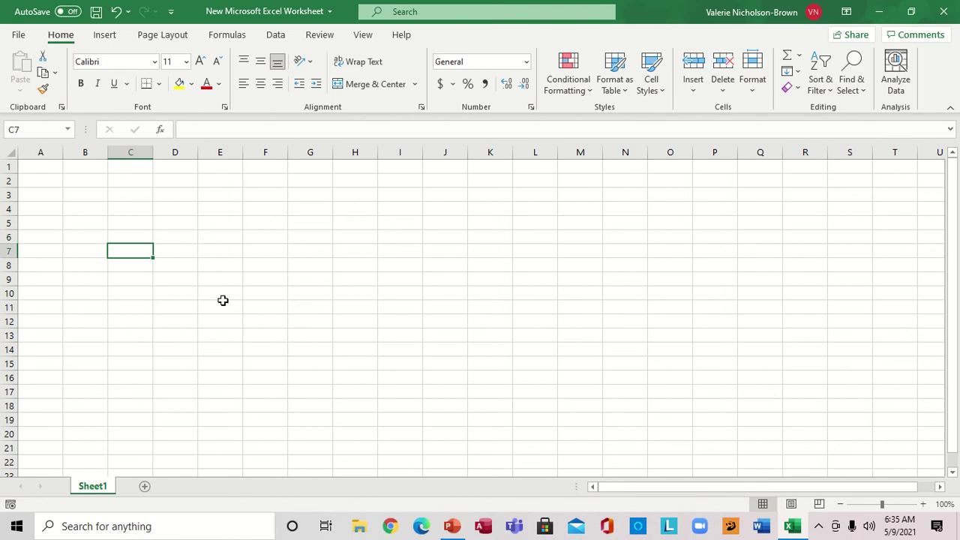
{"action": "key", "text": "Up"}
{"action": "key", "text": "Up"}
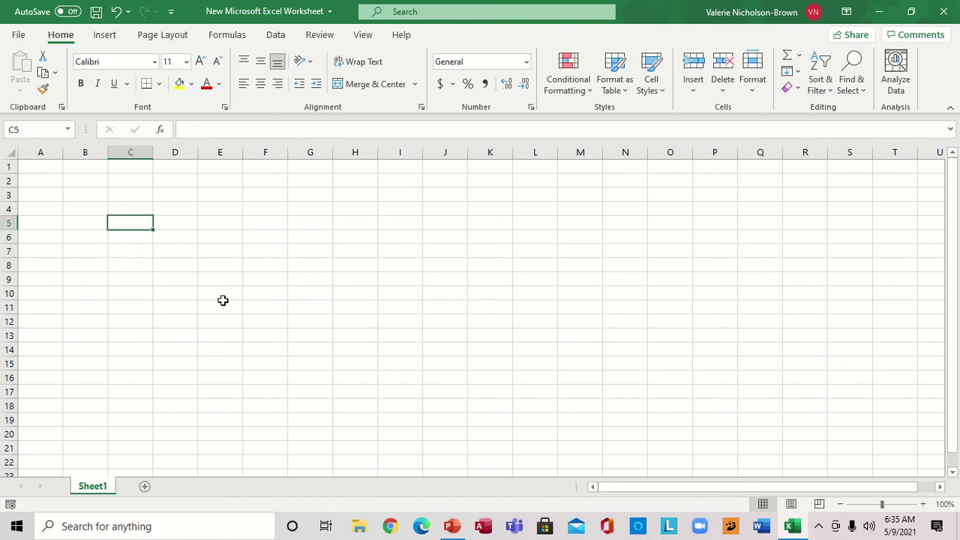
Rename the Sheet1 worksheet as March
{"action": "right_click", "coordinate": [96, 493]}
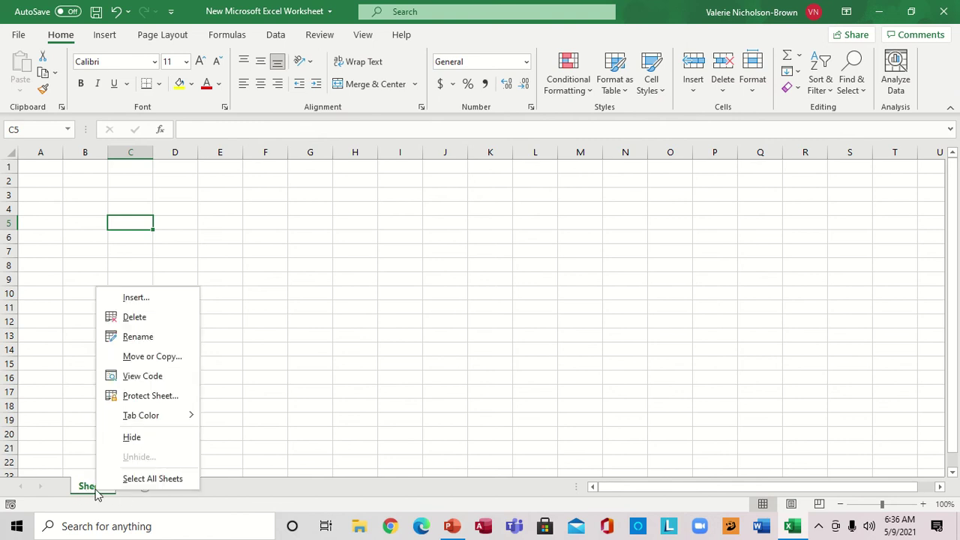
{"action": "left_click", "coordinate": [134, 338]}
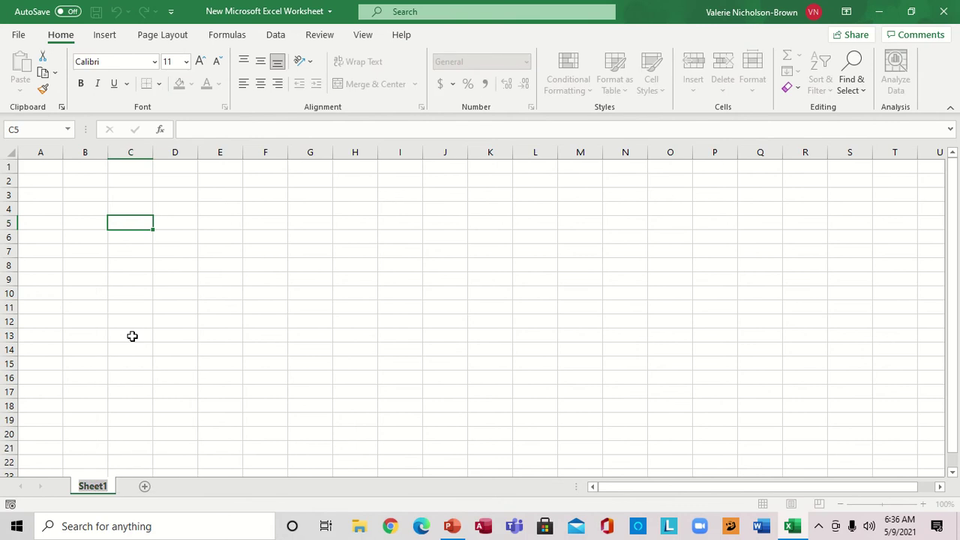
{"action": "type", "text": "Ma"}
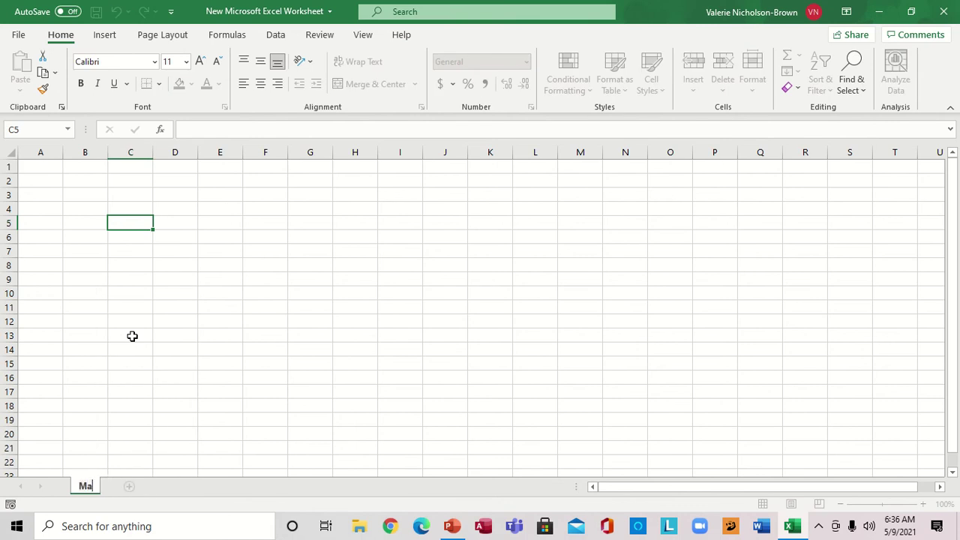
{"action": "type", "text": "rch"}
Set the March sheet's tab color to standard red
{"action": "right_click", "coordinate": [94, 488]}
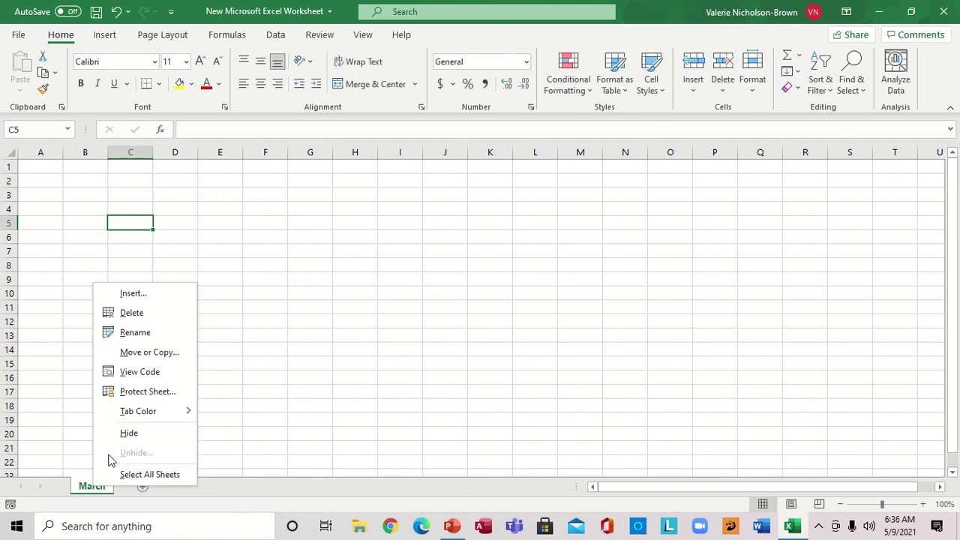
{"action": "mouse_move", "coordinate": [126, 411]}
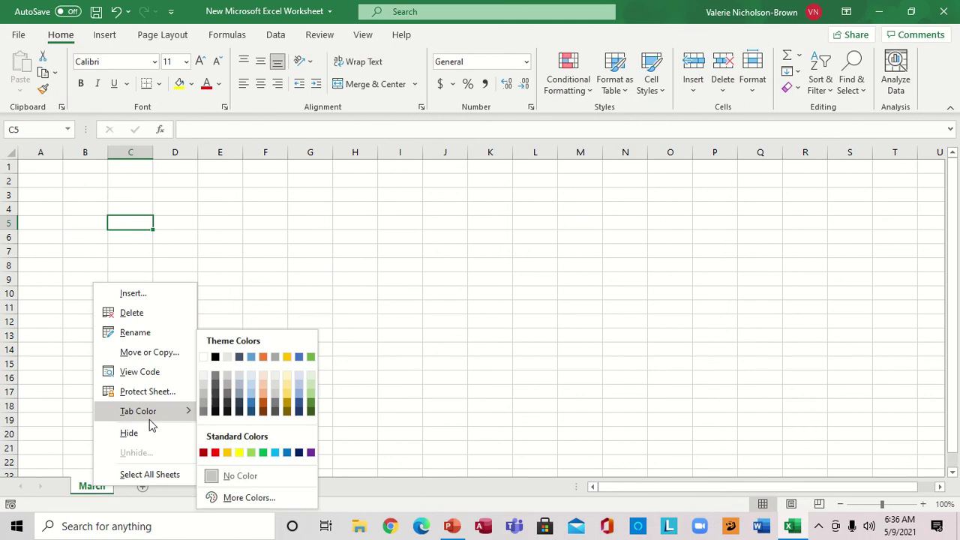
{"action": "left_click", "coordinate": [215, 453]}
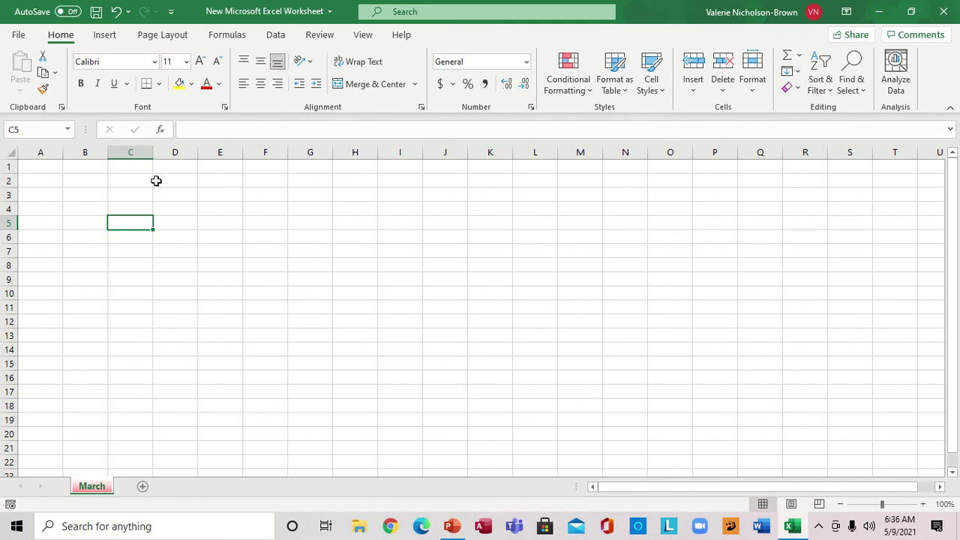
Select the whole of column C, followed by the whole of row 6
{"action": "left_click", "coordinate": [131, 151]}
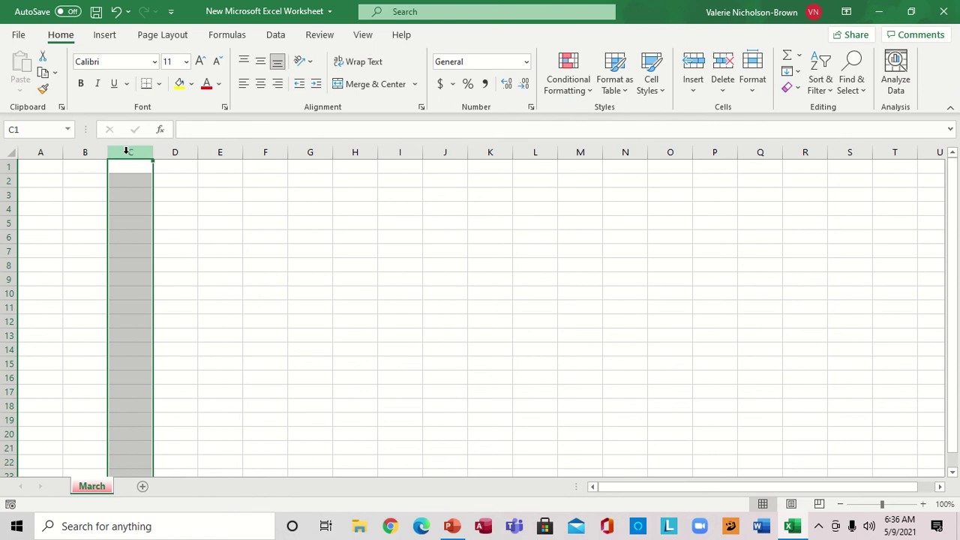
{"action": "left_click", "coordinate": [5, 237]}
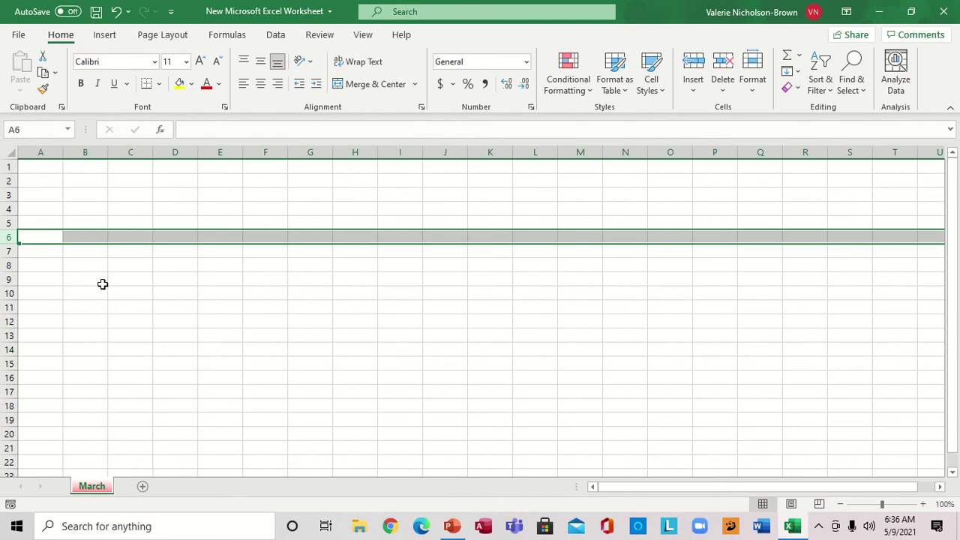
Select the cell range B2:E13, and end with only cell F4 selected
{"action": "left_click", "coordinate": [77, 177]}
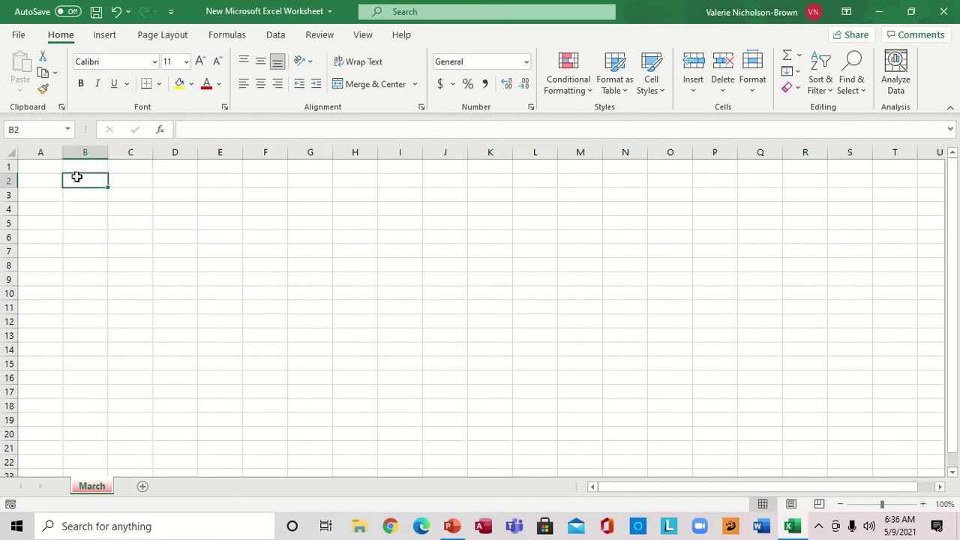
{"action": "left_click_drag", "start_coordinate": [77, 177], "coordinate": [214, 333]}
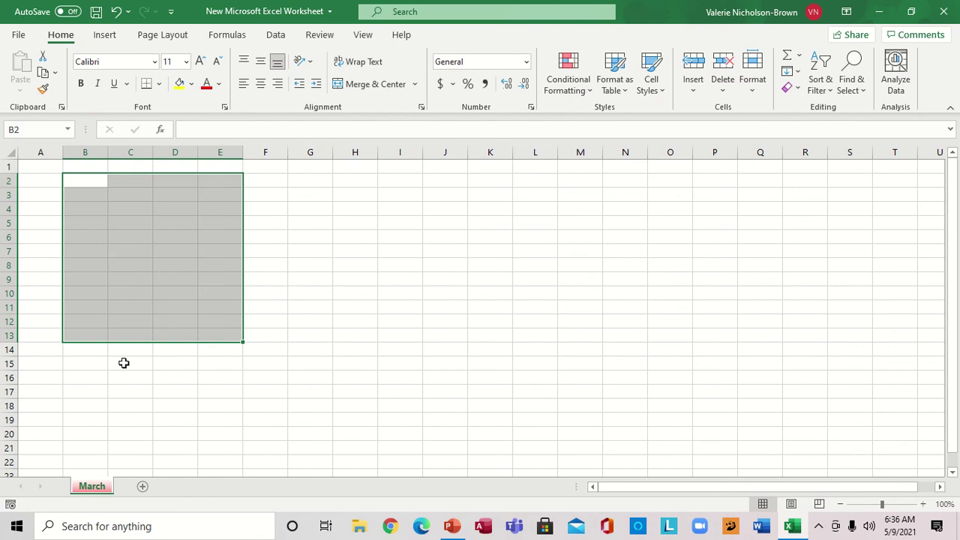
{"action": "left_click", "coordinate": [254, 211]}
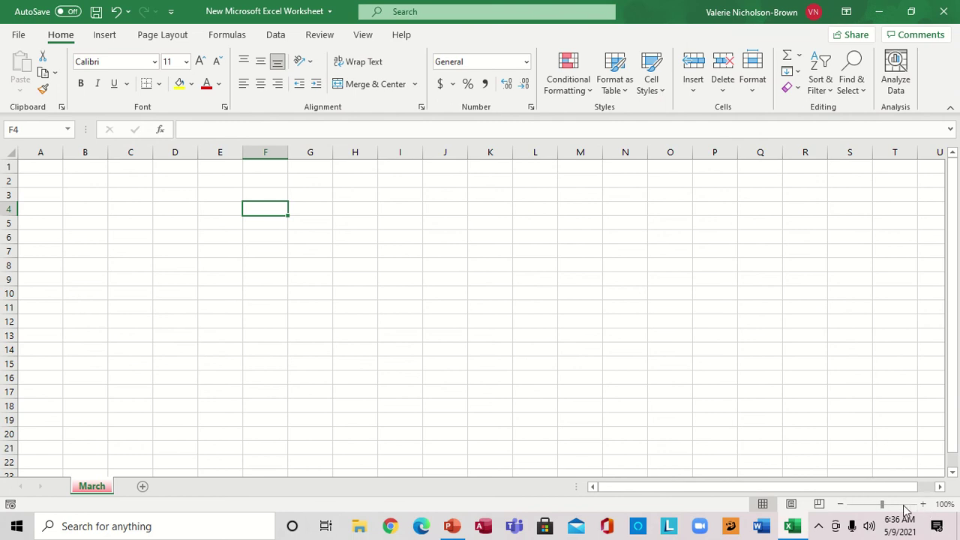
Zoom the worksheet out to 10%
{"action": "left_click", "coordinate": [842, 505]}
{"action": "left_click", "coordinate": [842, 506]}
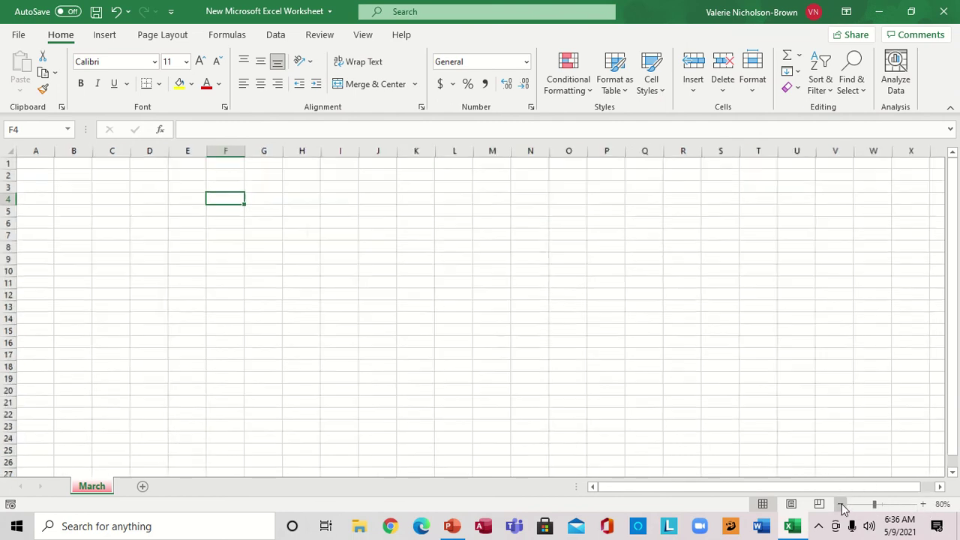
{"action": "left_click", "coordinate": [841, 505]}
{"action": "left_click", "coordinate": [842, 505]}
{"action": "left_click", "coordinate": [842, 506]}
{"action": "left_click", "coordinate": [842, 505]}
{"action": "left_click", "coordinate": [842, 506]}
{"action": "left_click", "coordinate": [842, 506]}
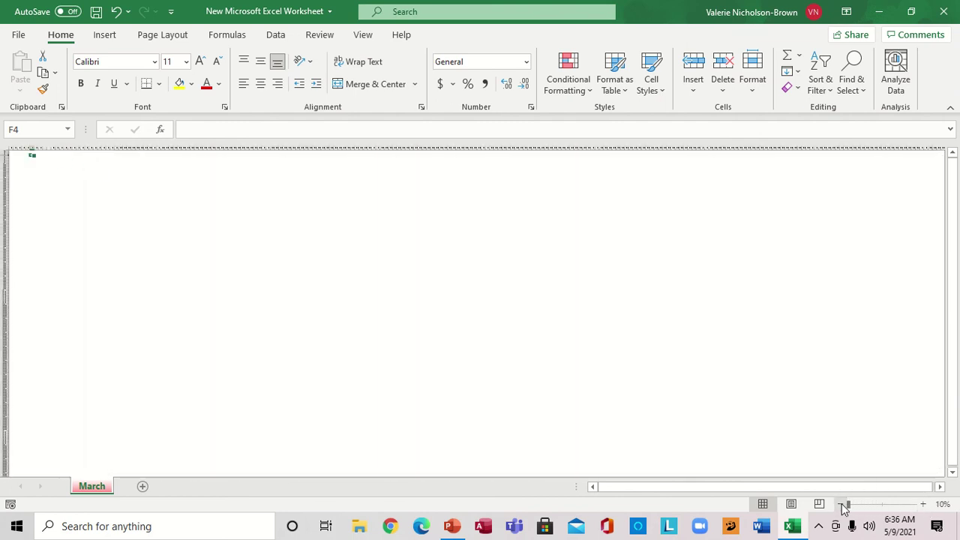
Zoom the worksheet in to 110%
{"action": "left_click", "coordinate": [925, 505]}
{"action": "left_click", "coordinate": [924, 505]}
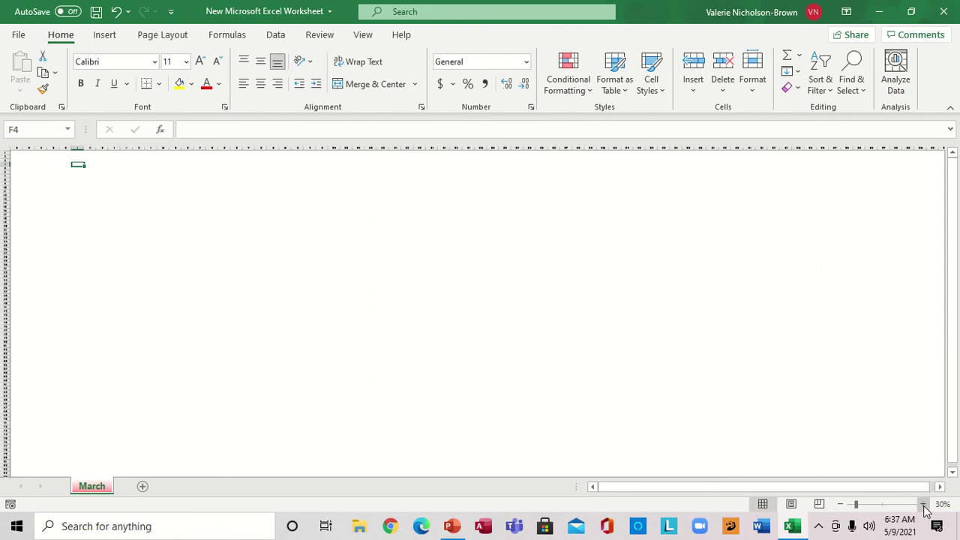
{"action": "left_click", "coordinate": [925, 505]}
{"action": "left_click", "coordinate": [924, 505]}
{"action": "left_click", "coordinate": [924, 505]}
{"action": "left_click", "coordinate": [925, 505]}
{"action": "left_click", "coordinate": [924, 505]}
{"action": "left_click", "coordinate": [924, 505]}
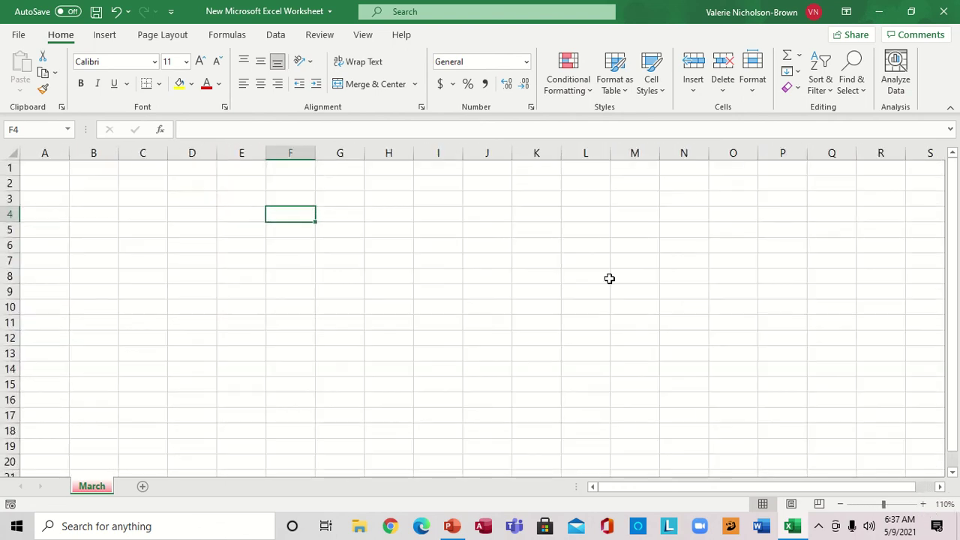
Move along row 2 from A2 to cell C2 and enter the number 12 there
{"action": "left_click", "coordinate": [56, 187]}
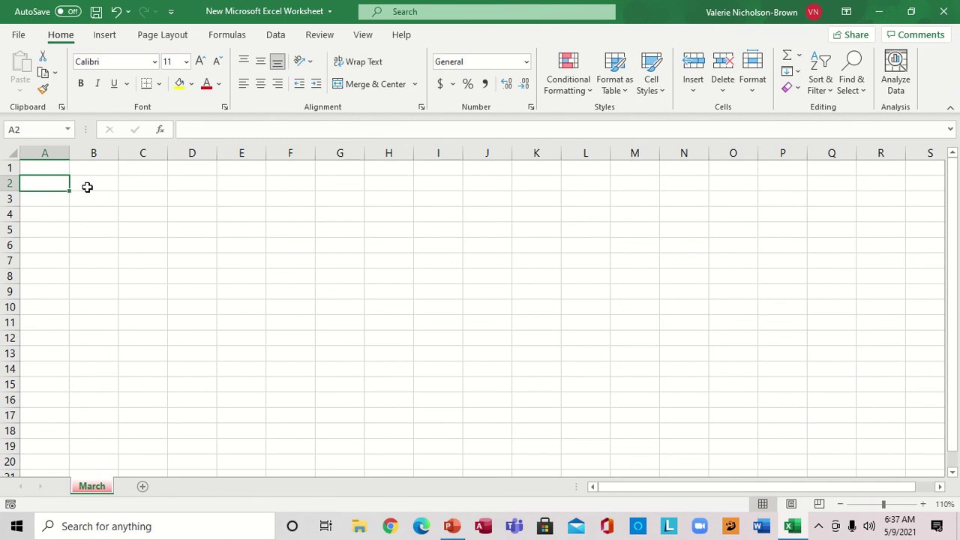
{"action": "left_click", "coordinate": [87, 187]}
{"action": "left_click", "coordinate": [139, 187]}
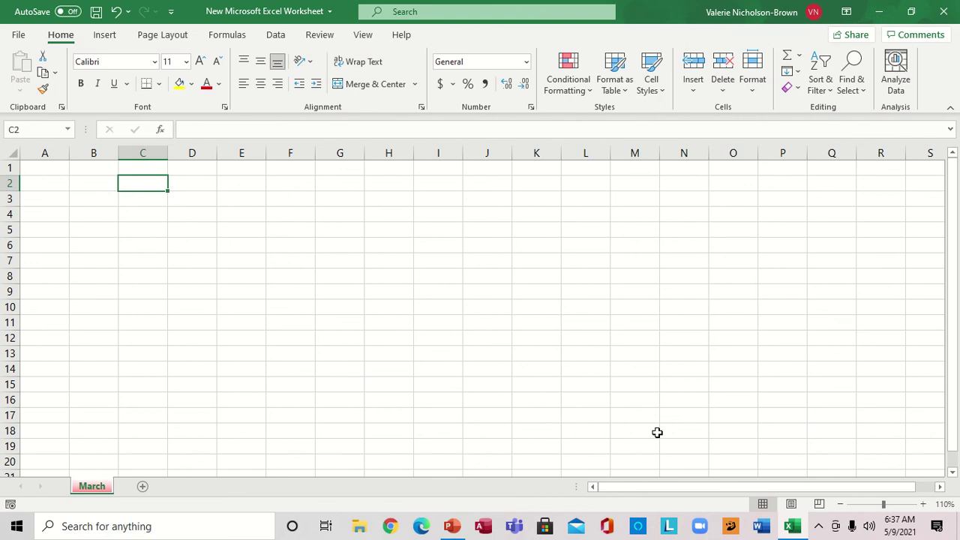
{"action": "type", "text": "12"}
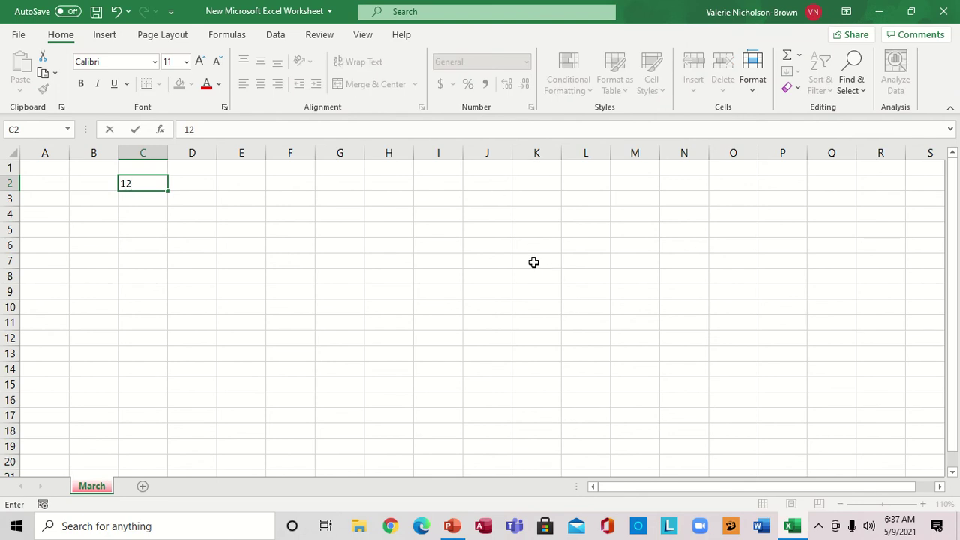
{"action": "mouse_move", "coordinate": [465, 6]}
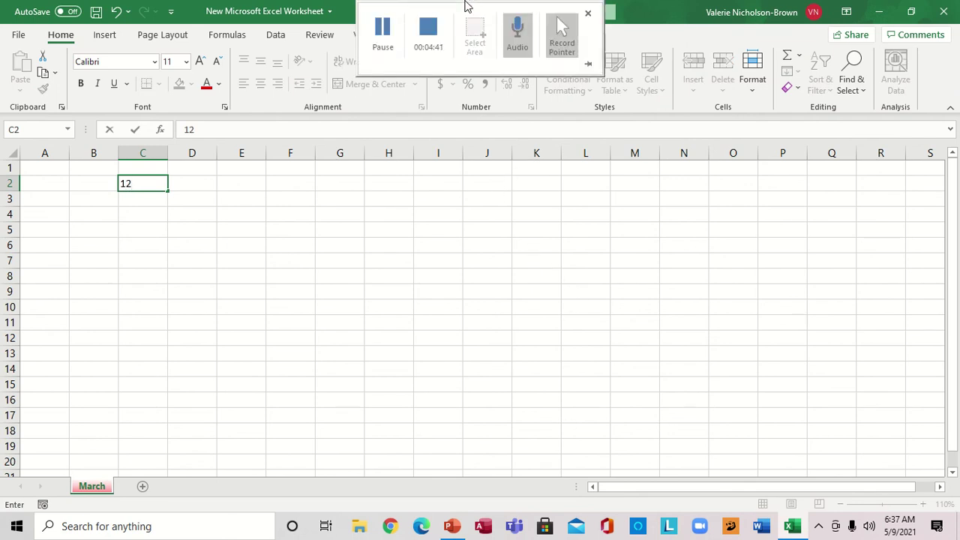
{"action": "left_click", "coordinate": [385, 45]}
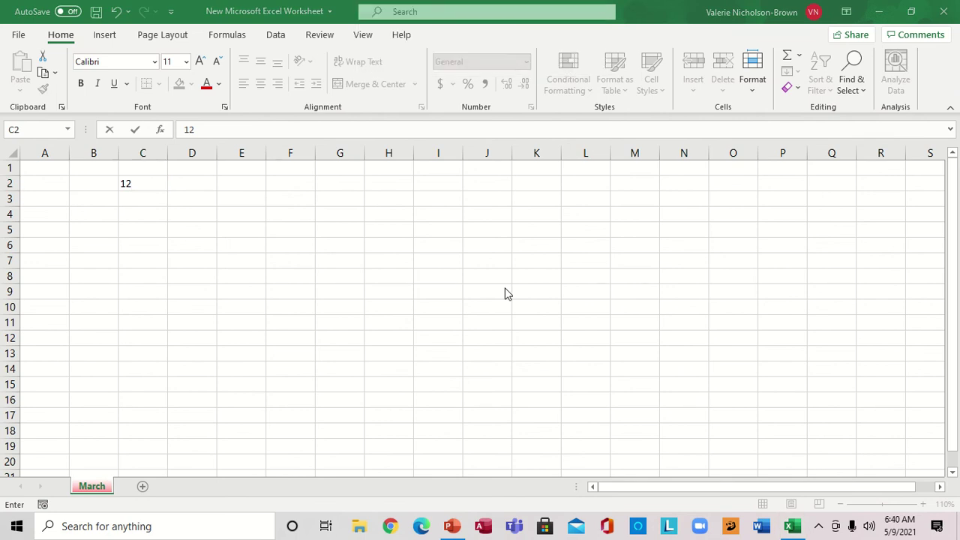
Enter the number 65 in cell D2 and the text "school" in cell A1
{"action": "left_click", "coordinate": [185, 184]}
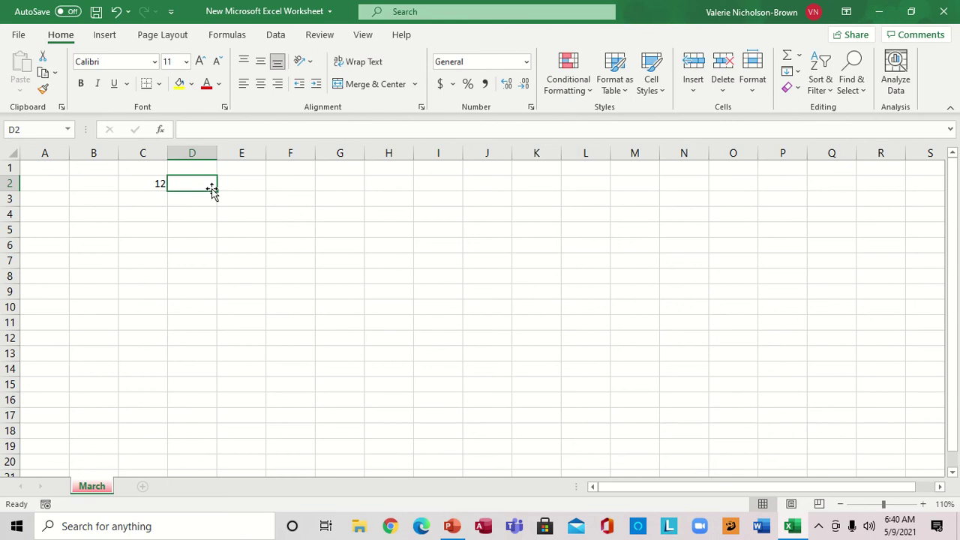
{"action": "type", "text": "65"}
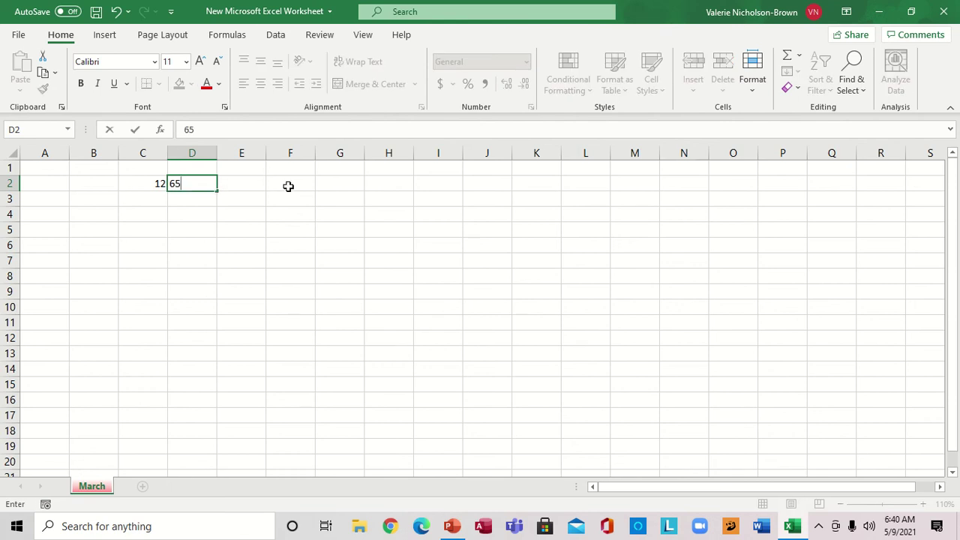
{"action": "left_click", "coordinate": [29, 166]}
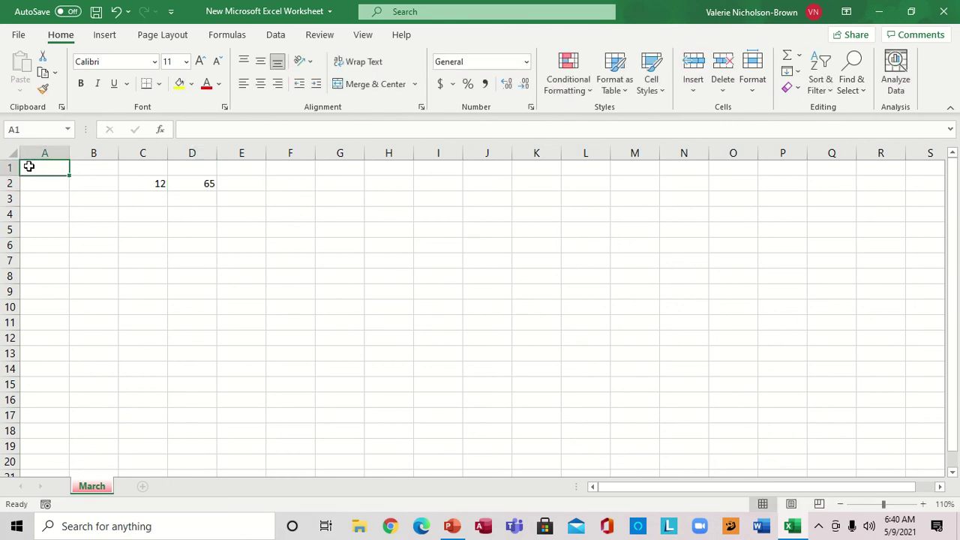
{"action": "type", "text": "schoo"}
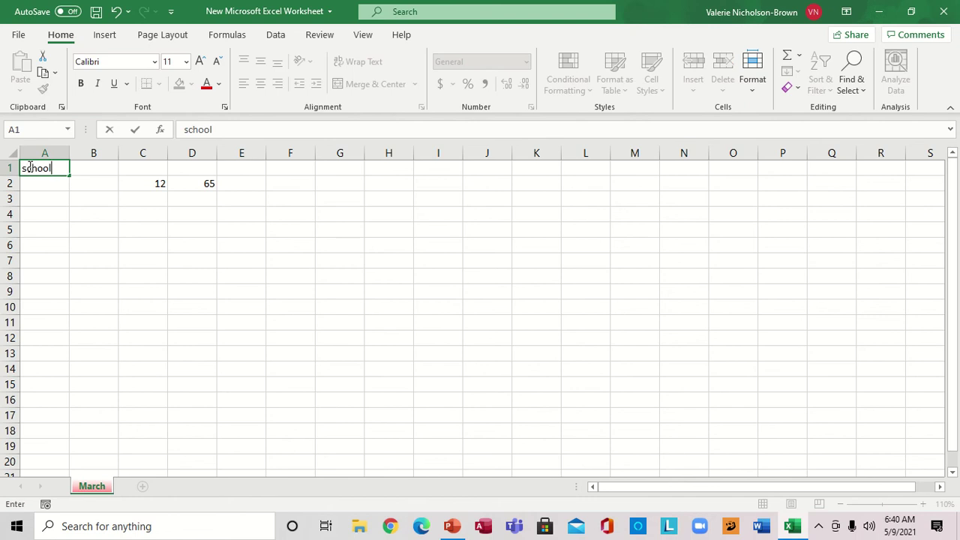
{"action": "type", "text": "l"}
{"action": "key", "text": "Tab"}
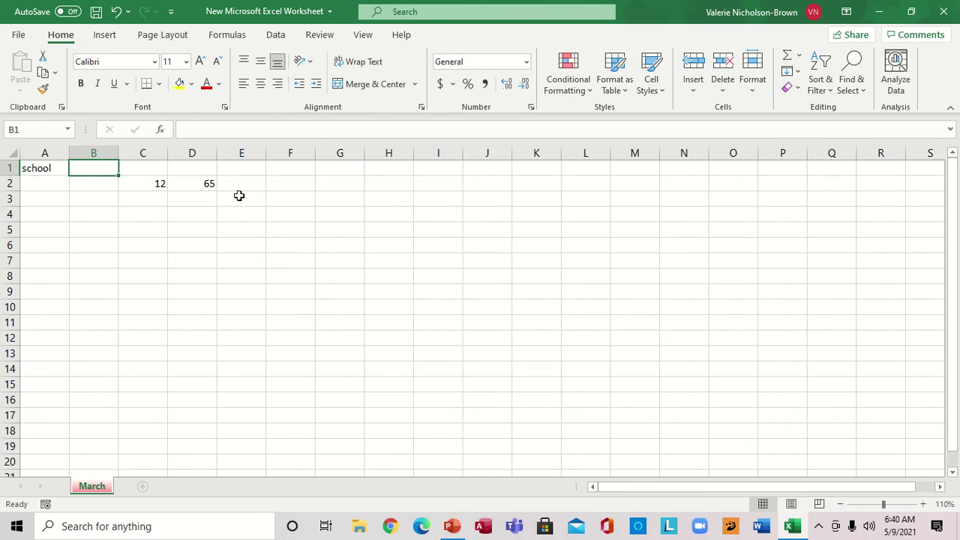
Add the two numbers in cell E2 with the formula =12+65
{"action": "left_click", "coordinate": [254, 184]}
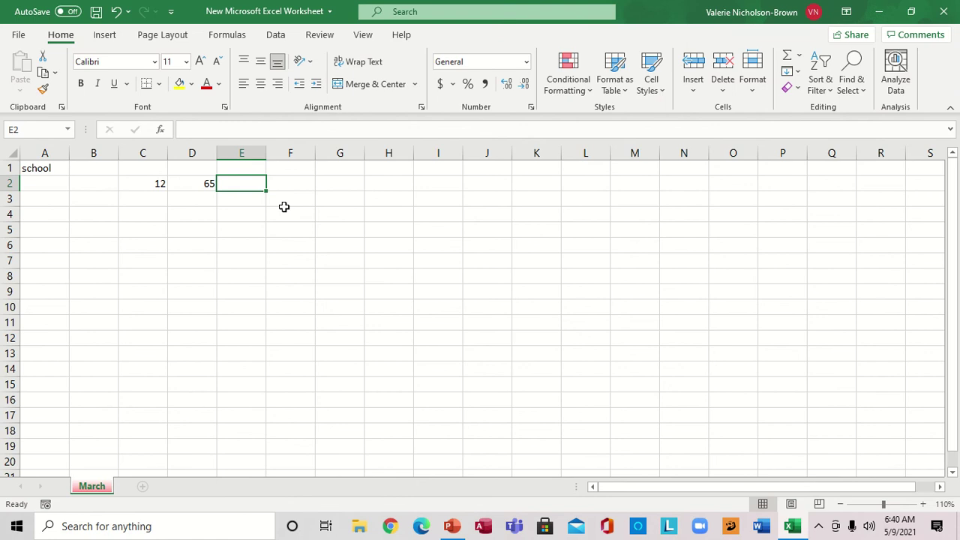
{"action": "type", "text": "="}
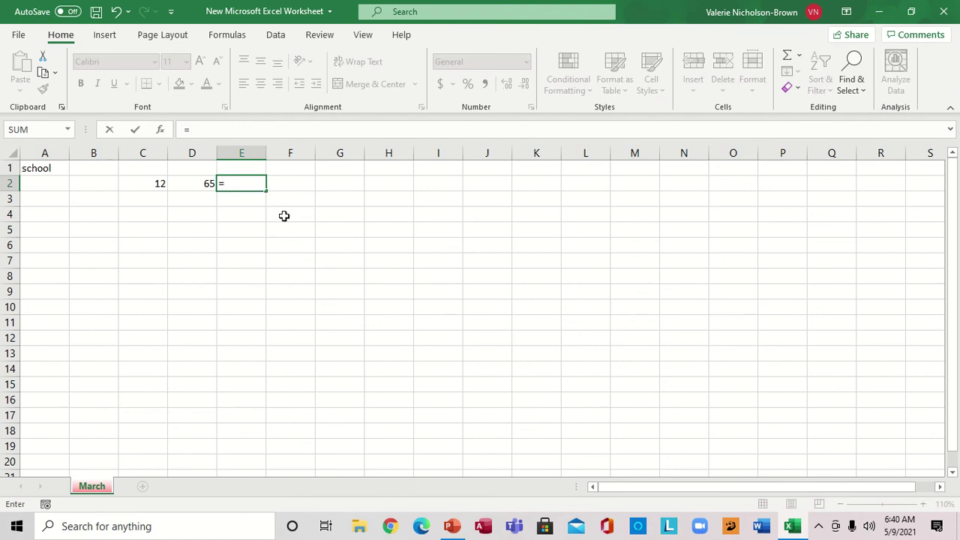
{"action": "type", "text": "12+65"}
{"action": "key", "text": "Return"}
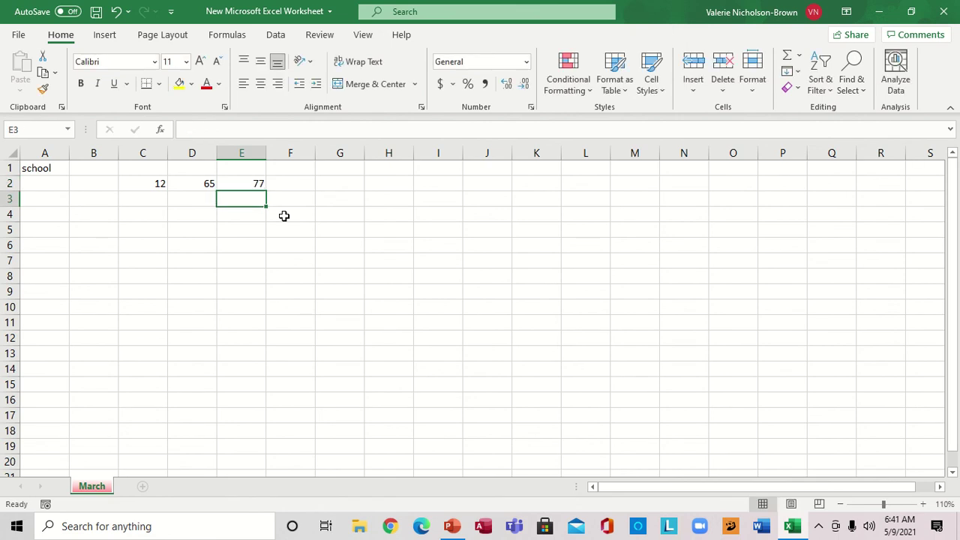
Replace the contents of cell E2 with the cell-reference formula =sum(c2:d2)
{"action": "left_click", "coordinate": [253, 182]}
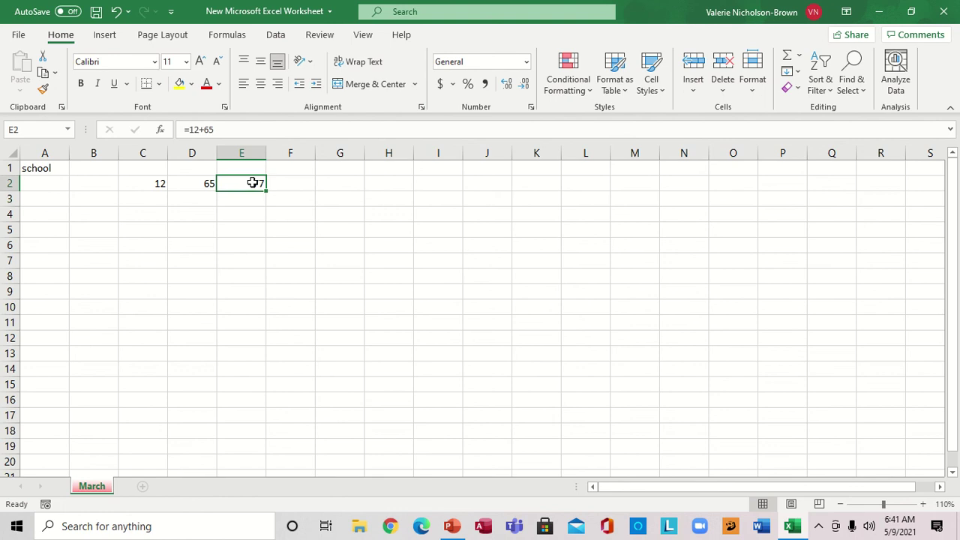
{"action": "key", "text": "BackSpace"}
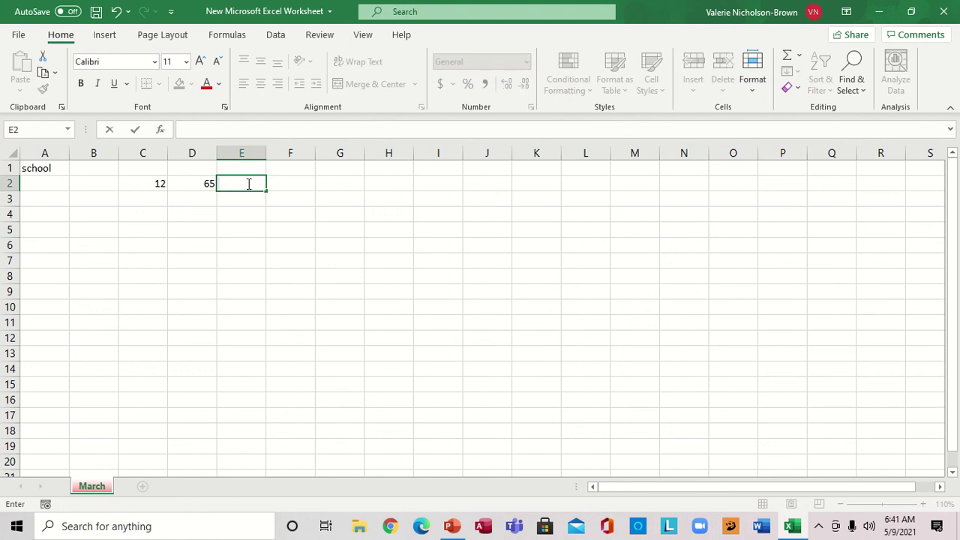
{"action": "type", "text": "="}
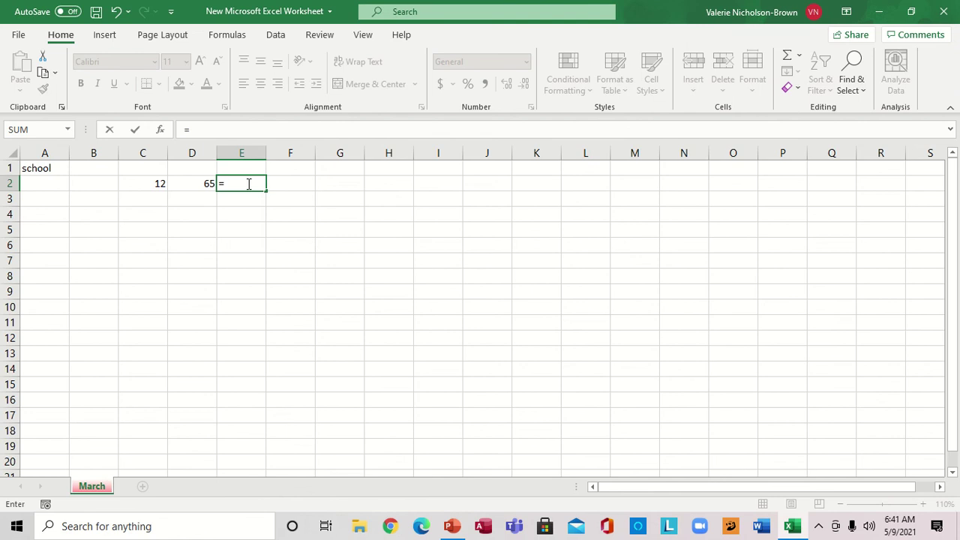
{"action": "type", "text": "s"}
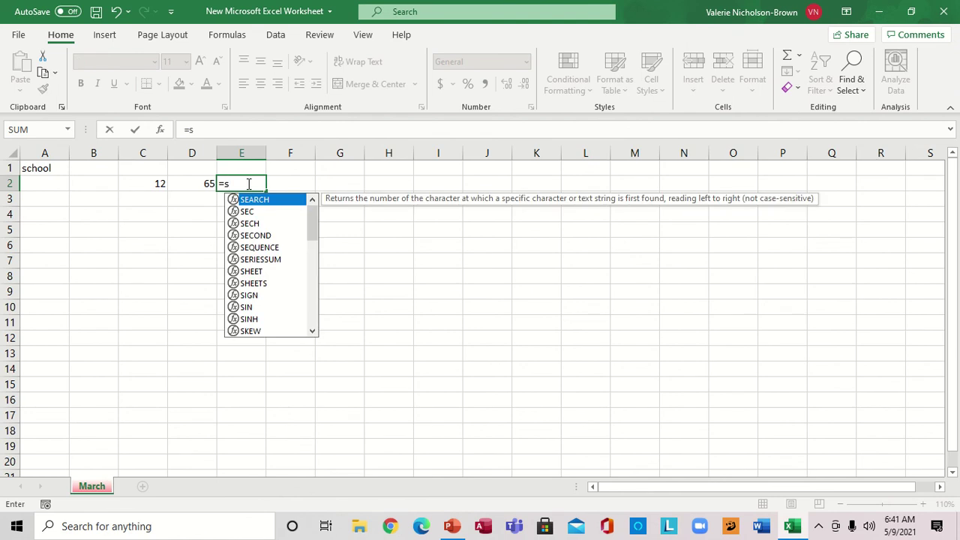
{"action": "type", "text": "um"}
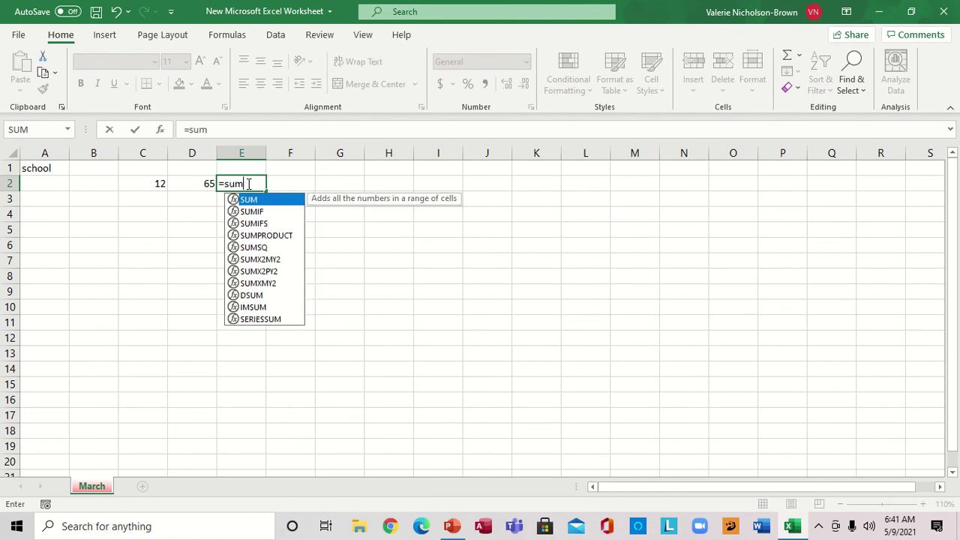
{"action": "type", "text": "("}
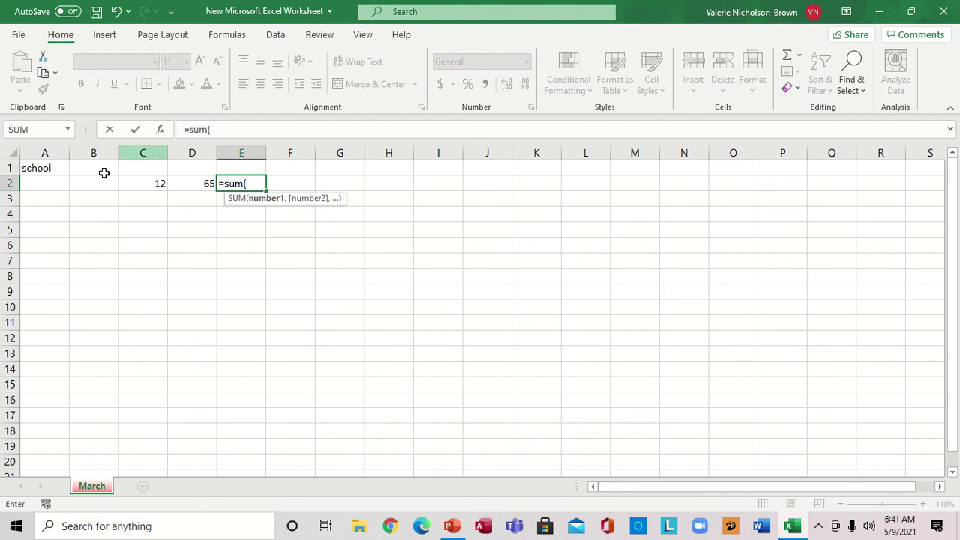
{"action": "type", "text": "c"}
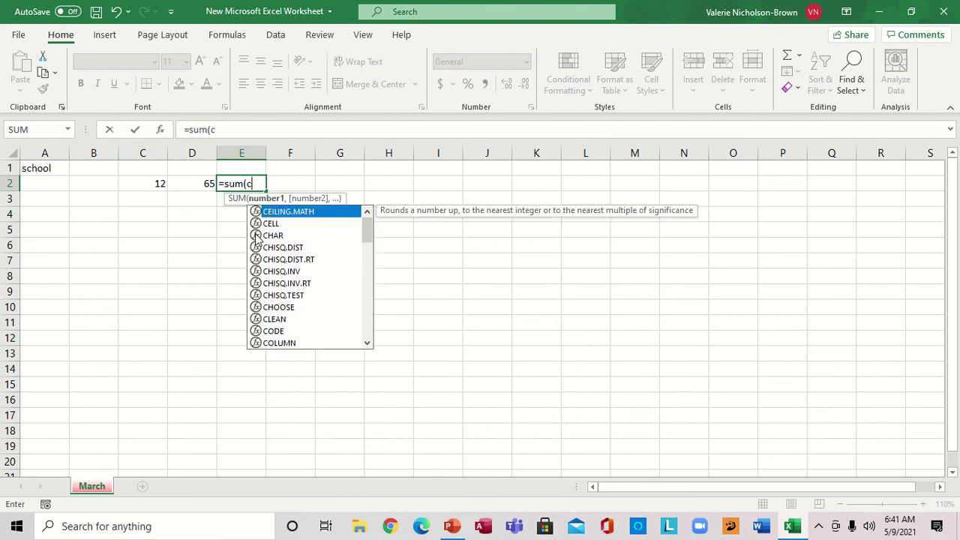
{"action": "type", "text": "2:"}
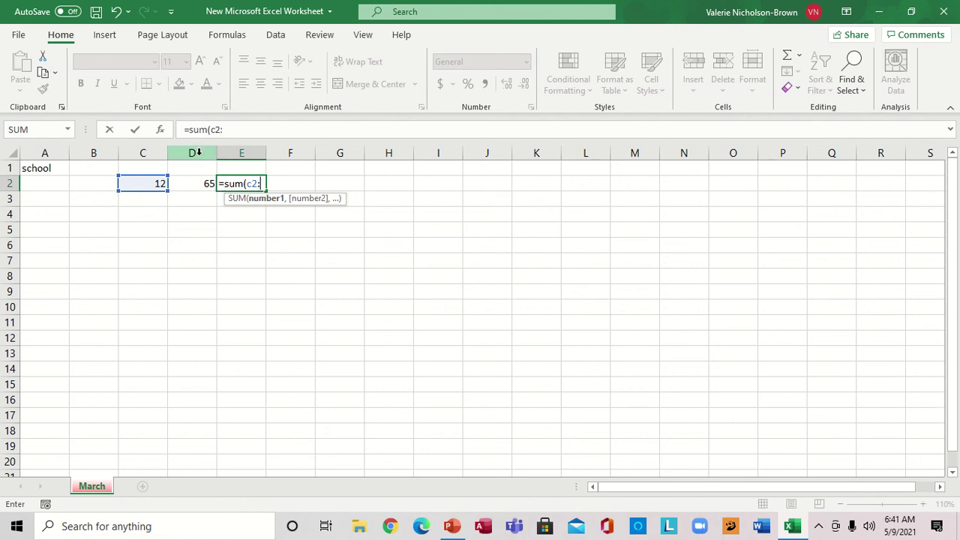
{"action": "type", "text": "d2"}
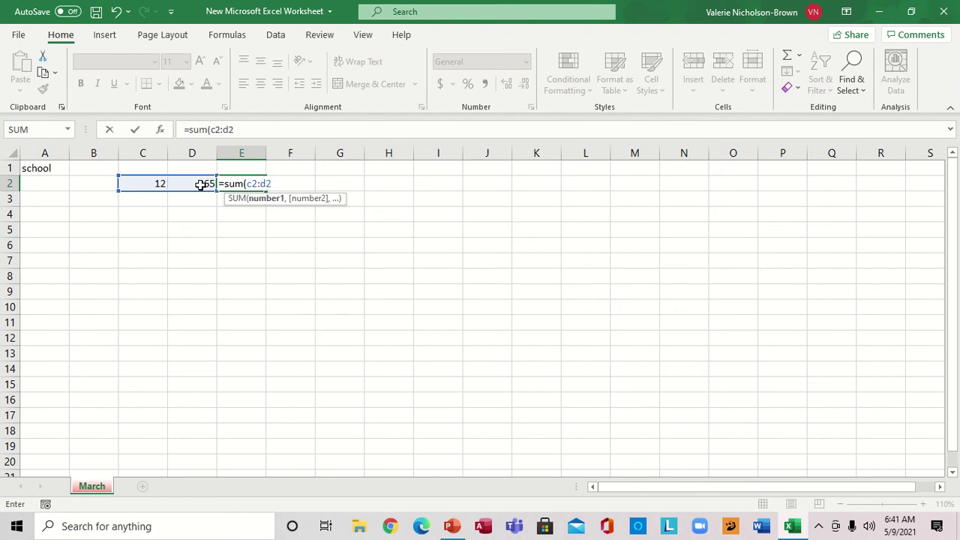
{"action": "type", "text": ")"}
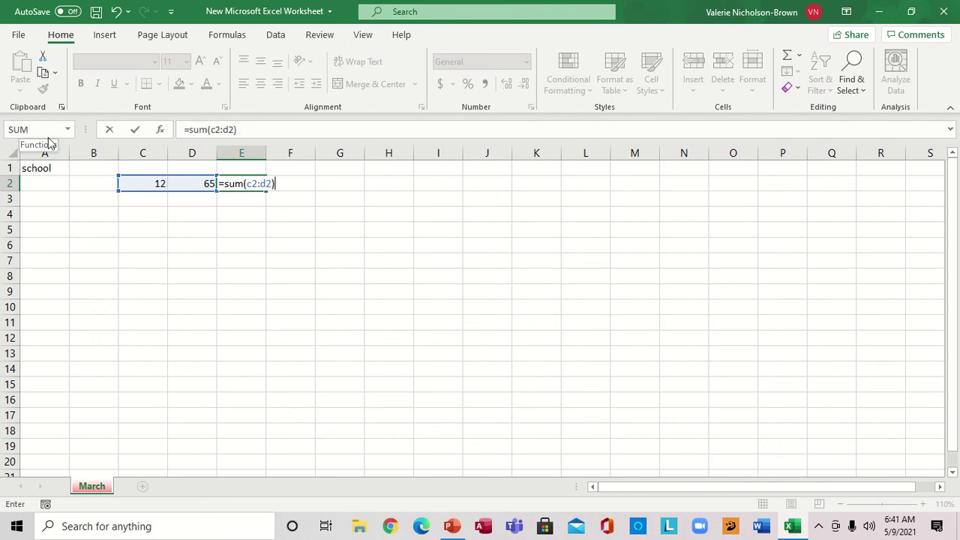
{"action": "key", "text": "Return"}
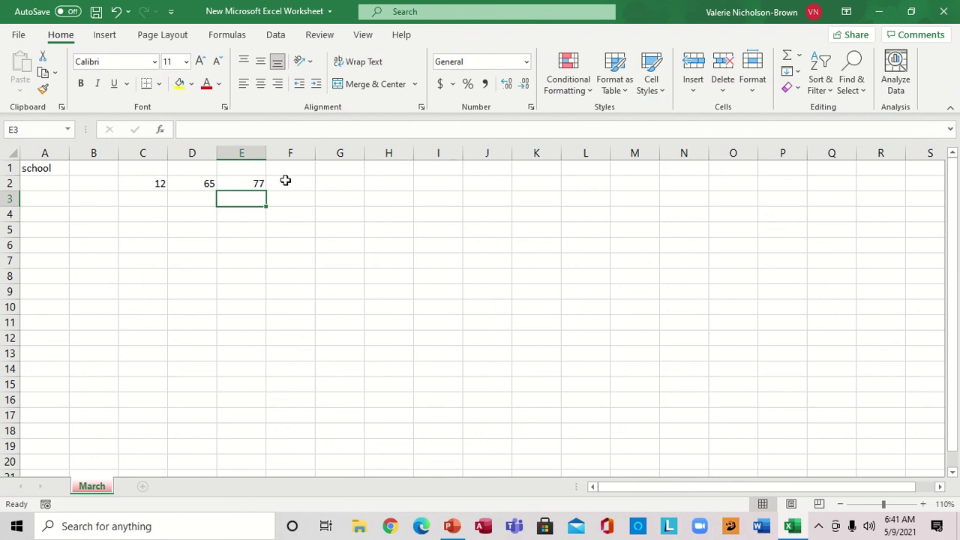
Clear the formula in cell E2 and total C2:D2 there with AutoSum Sum
{"action": "left_click", "coordinate": [255, 182]}
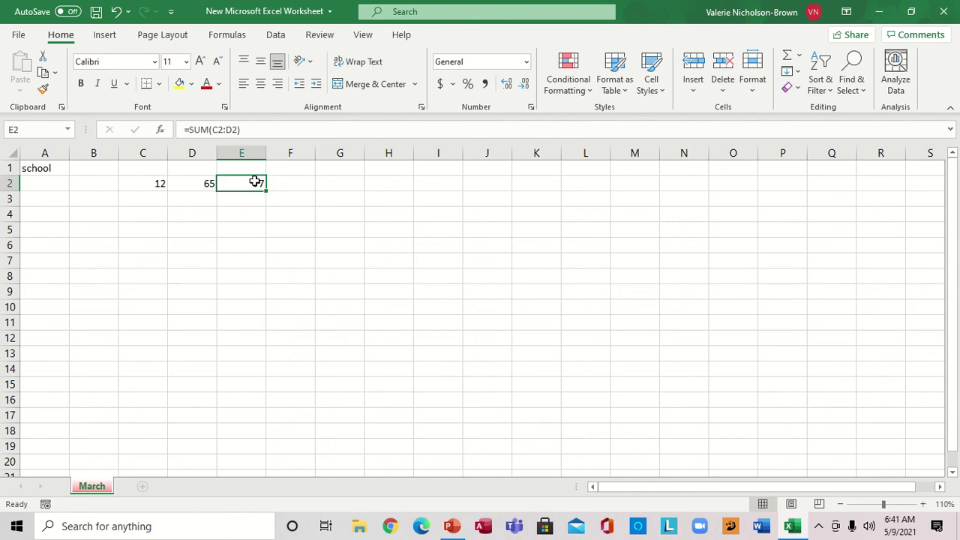
{"action": "double_click", "coordinate": [255, 181]}
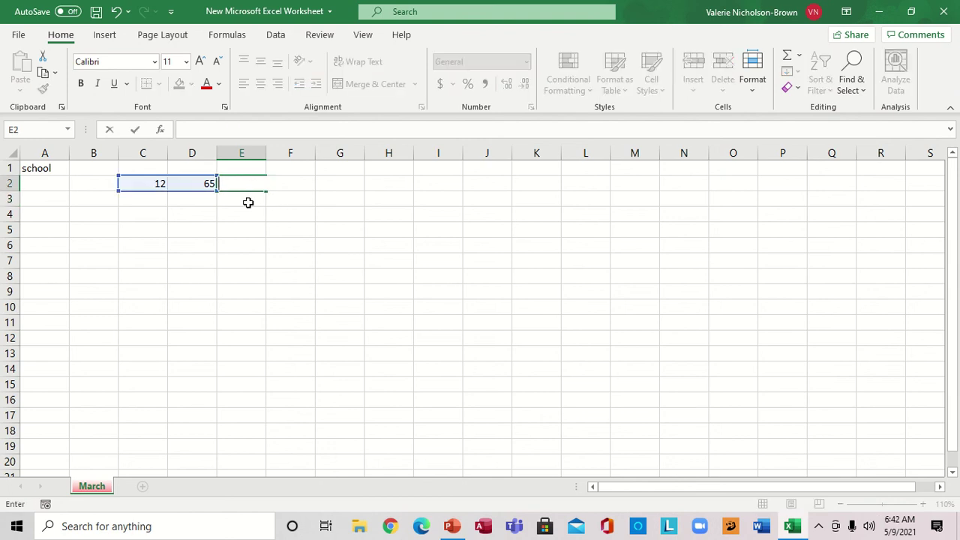
{"action": "left_click", "coordinate": [249, 199]}
{"action": "left_click", "coordinate": [242, 181]}
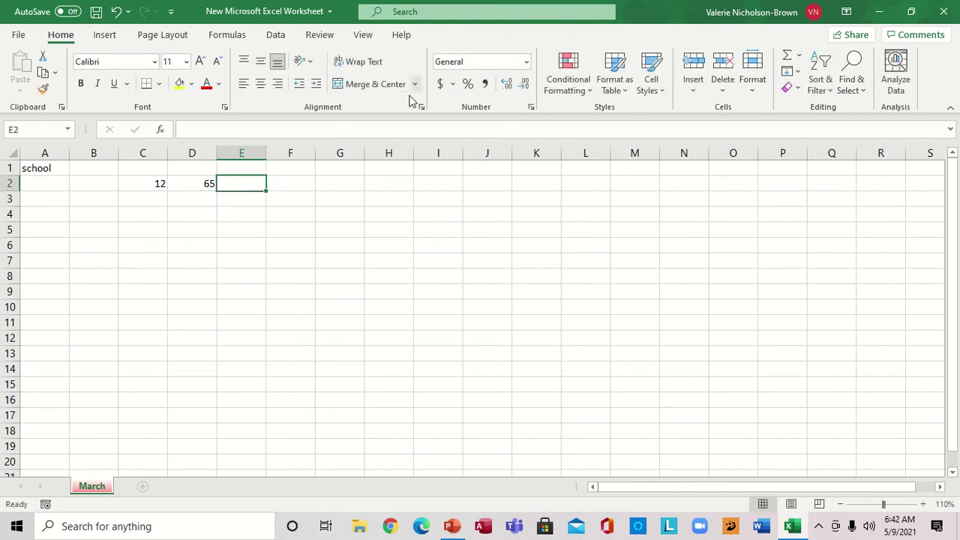
{"action": "left_click", "coordinate": [800, 58]}
{"action": "left_click", "coordinate": [815, 75]}
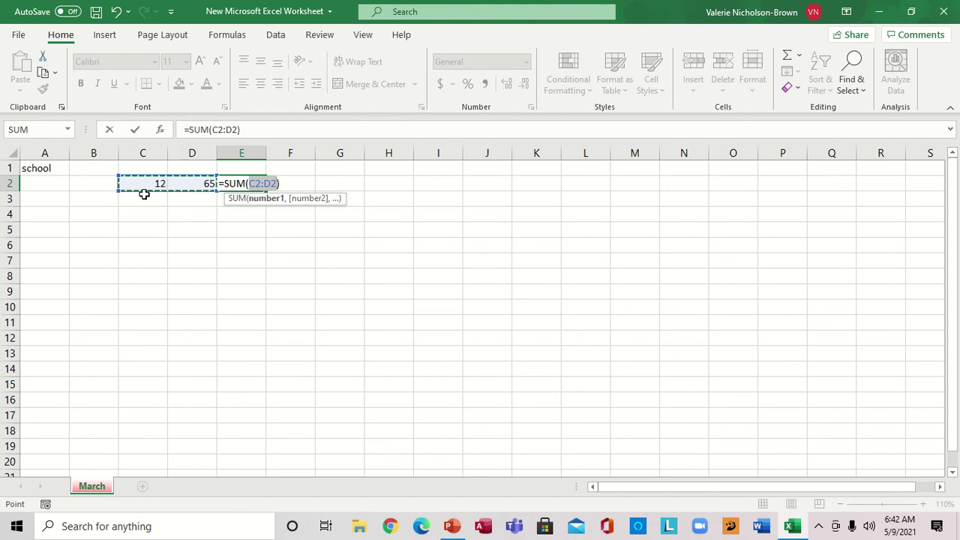
{"action": "key", "text": "Return"}
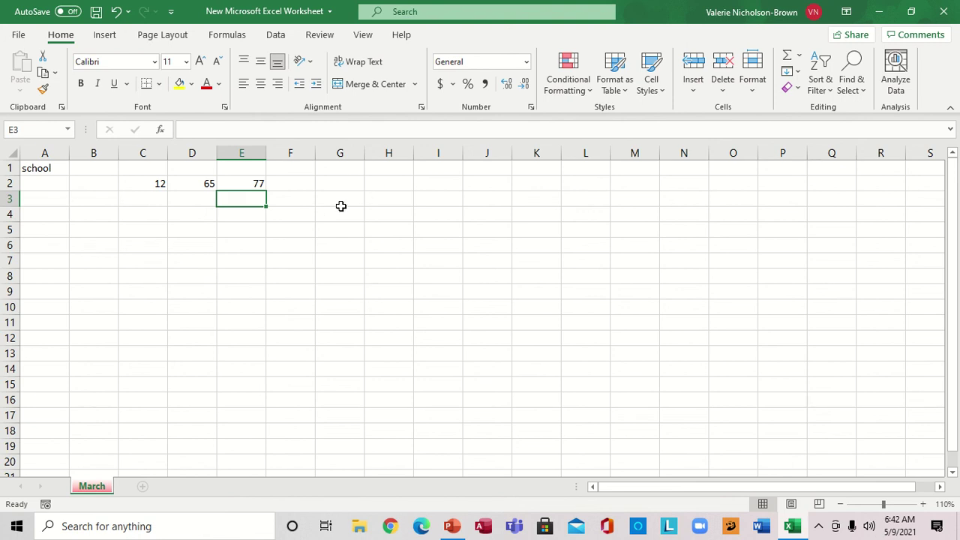
Enter 1 in cell H2 and AutoFill it down to H10 with the Fill Series option
{"action": "left_click", "coordinate": [388, 184]}
{"action": "type", "text": "1"}
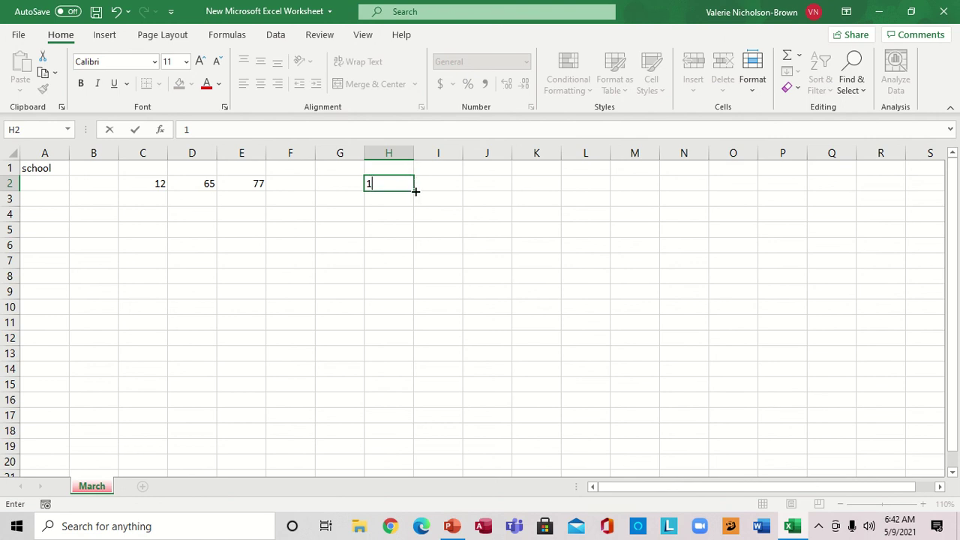
{"action": "left_click_drag", "start_coordinate": [415, 191], "coordinate": [416, 311]}
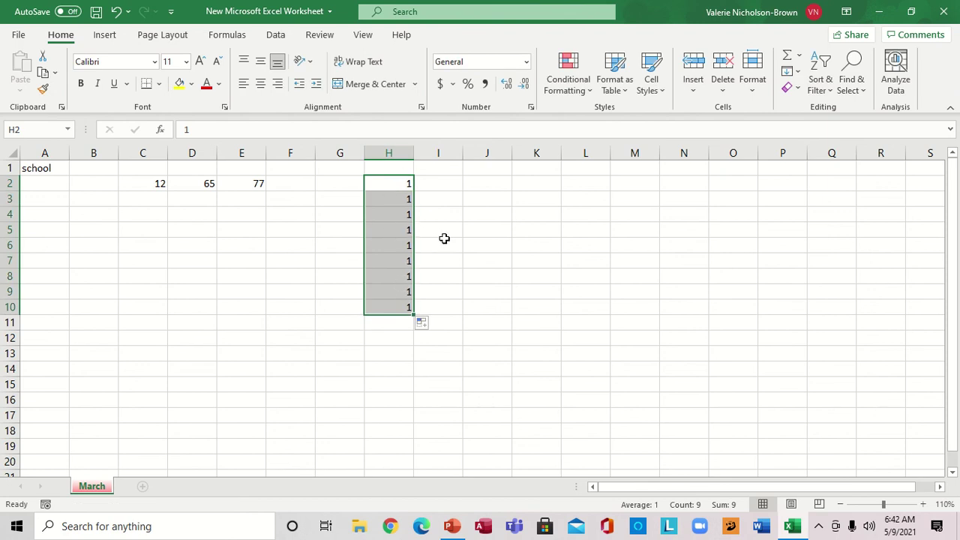
{"action": "left_click", "coordinate": [434, 325]}
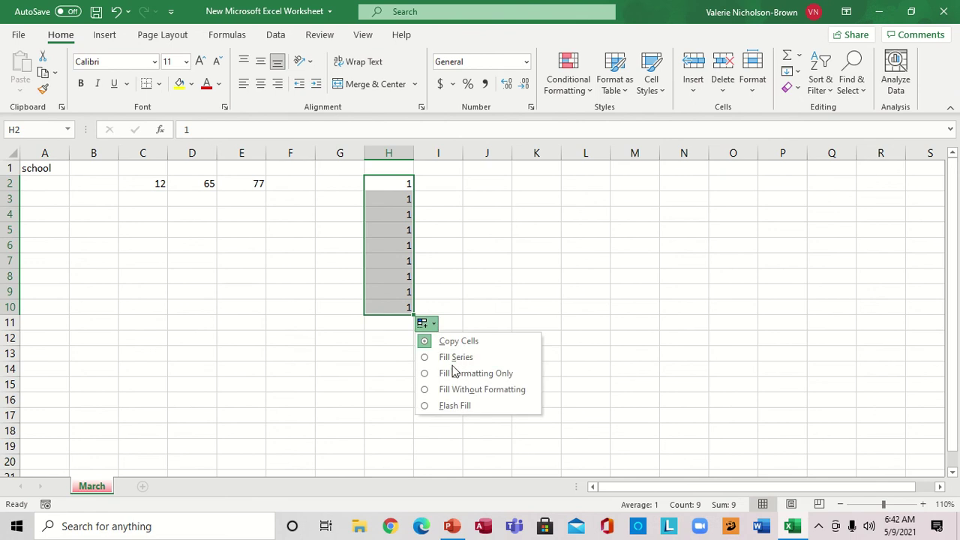
{"action": "left_click", "coordinate": [457, 358]}
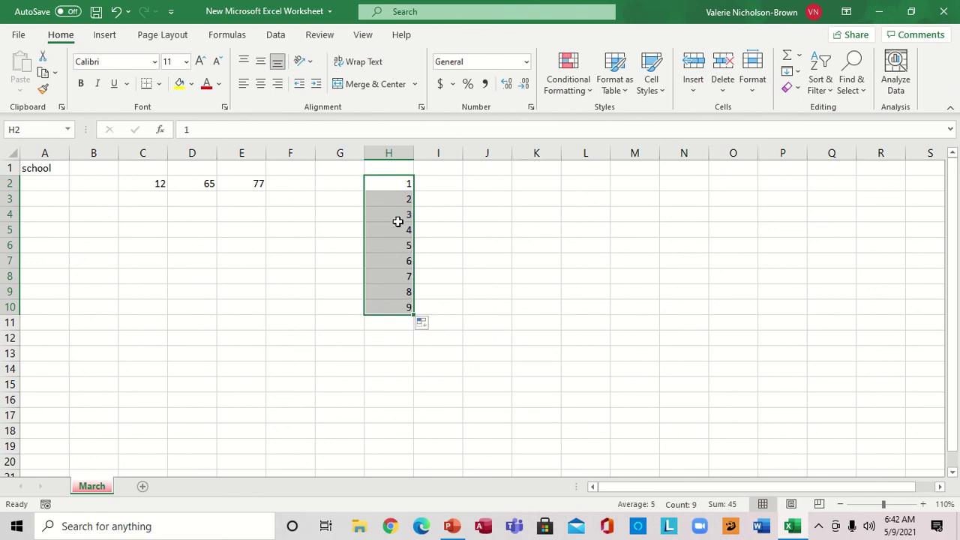
Enter 1 in I2 and 2 in I3, and extend the pattern of both cells down to I10
{"action": "left_click", "coordinate": [454, 189]}
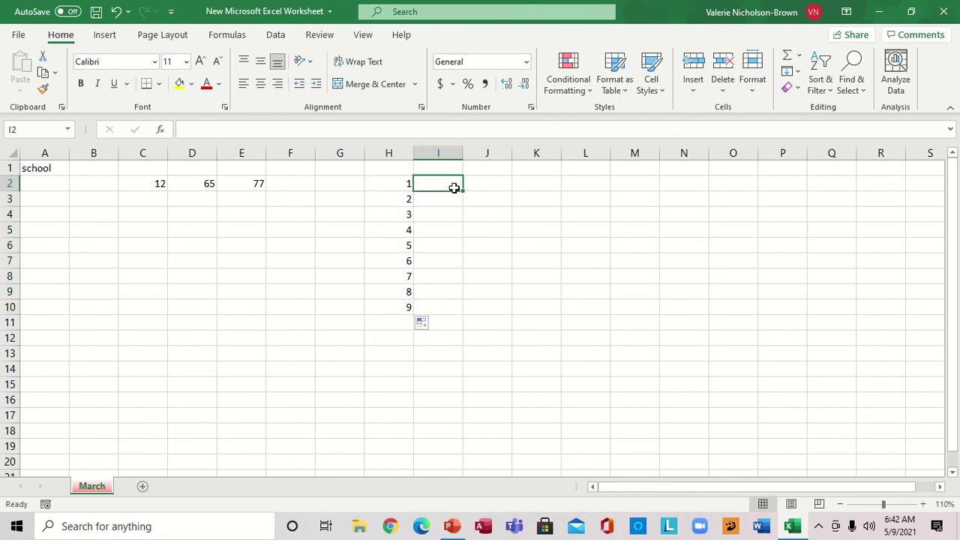
{"action": "type", "text": "1"}
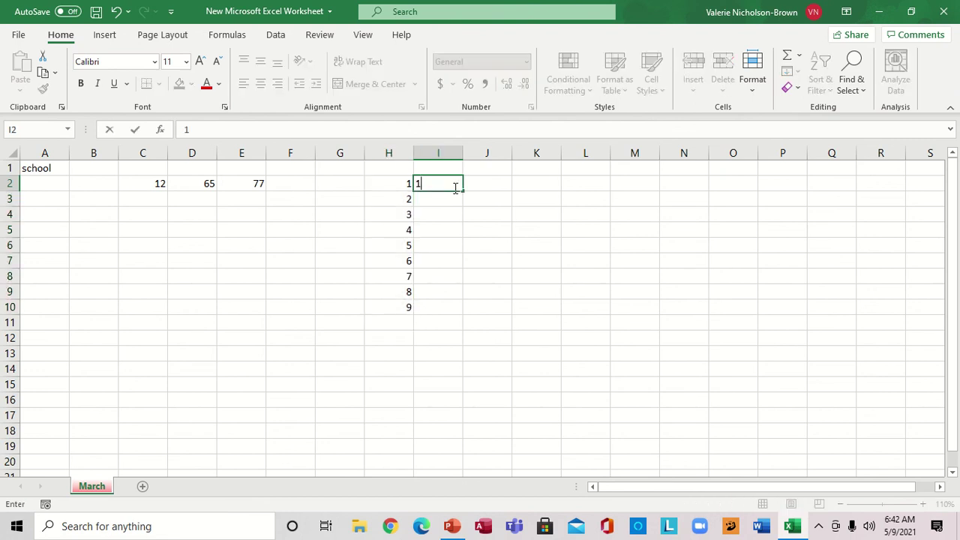
{"action": "left_click", "coordinate": [451, 199]}
{"action": "type", "text": "2"}
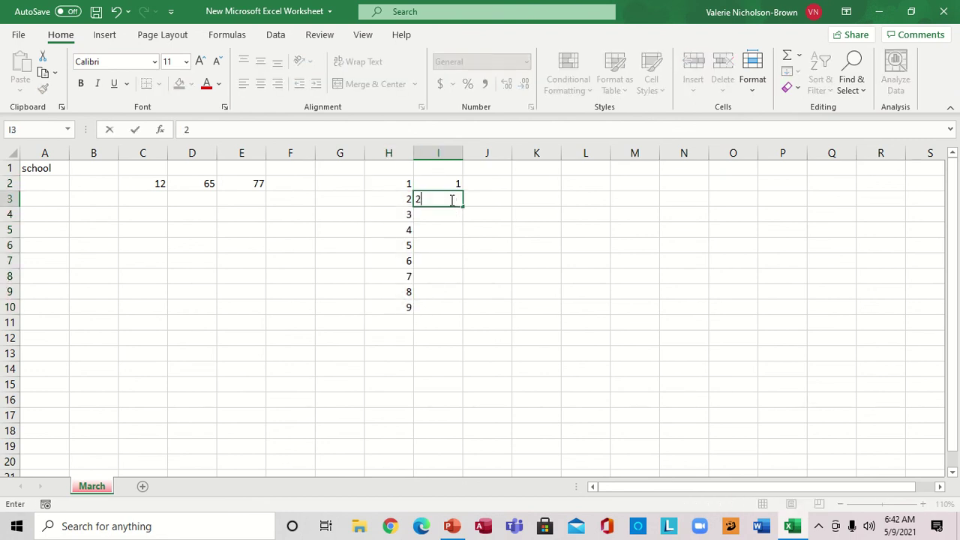
{"action": "left_click", "coordinate": [451, 180]}
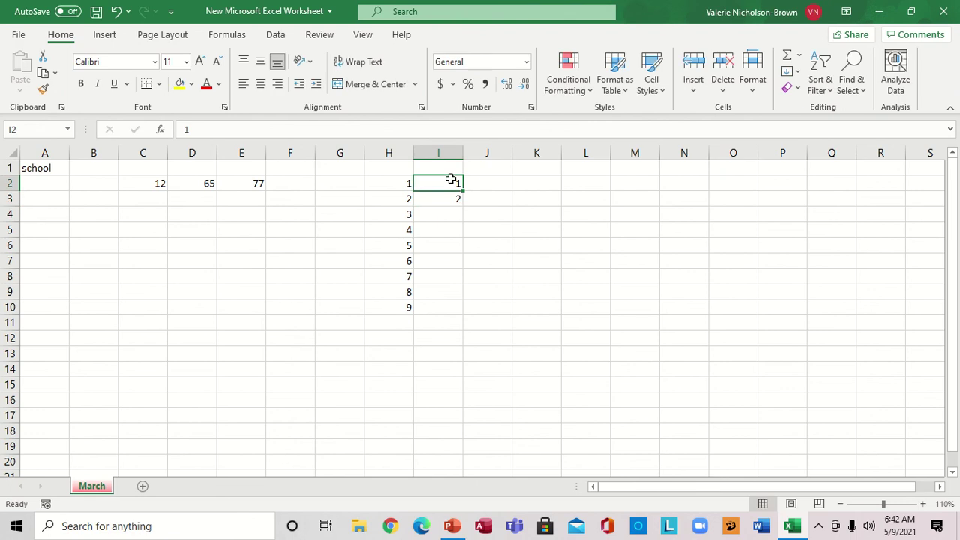
{"action": "left_click_drag", "start_coordinate": [451, 180], "coordinate": [459, 316]}
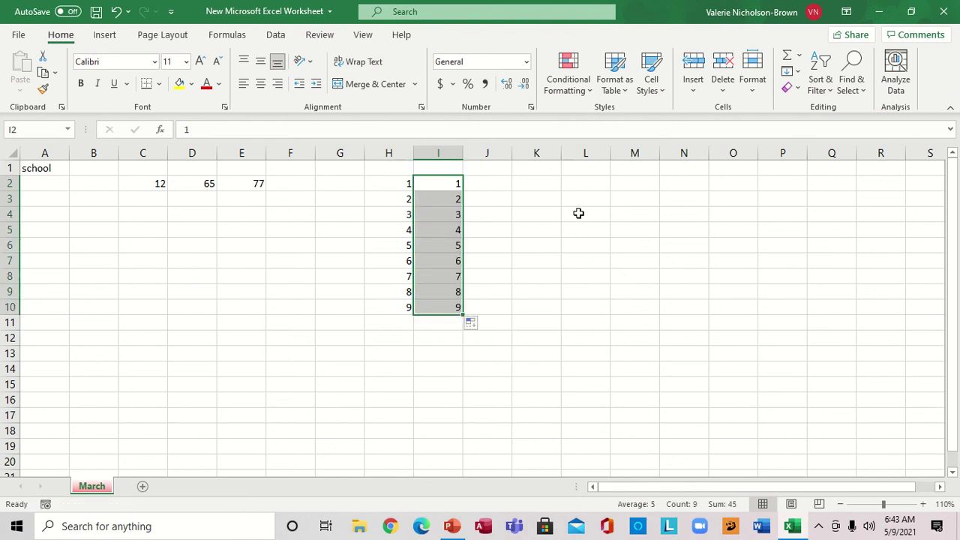
Enter 10 in cell K2 and AutoFill it down to K10 with the Fill Series option
{"action": "left_click", "coordinate": [546, 181]}
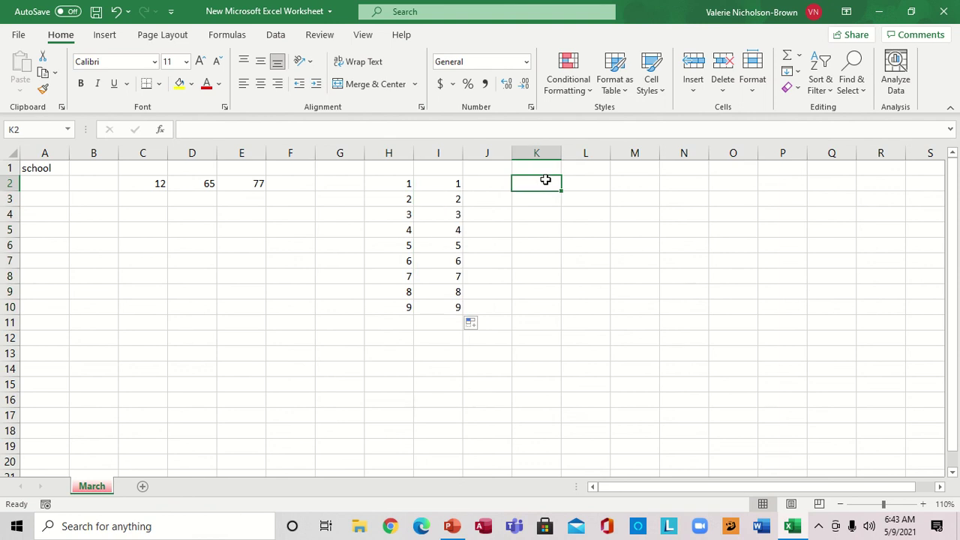
{"action": "type", "text": "10"}
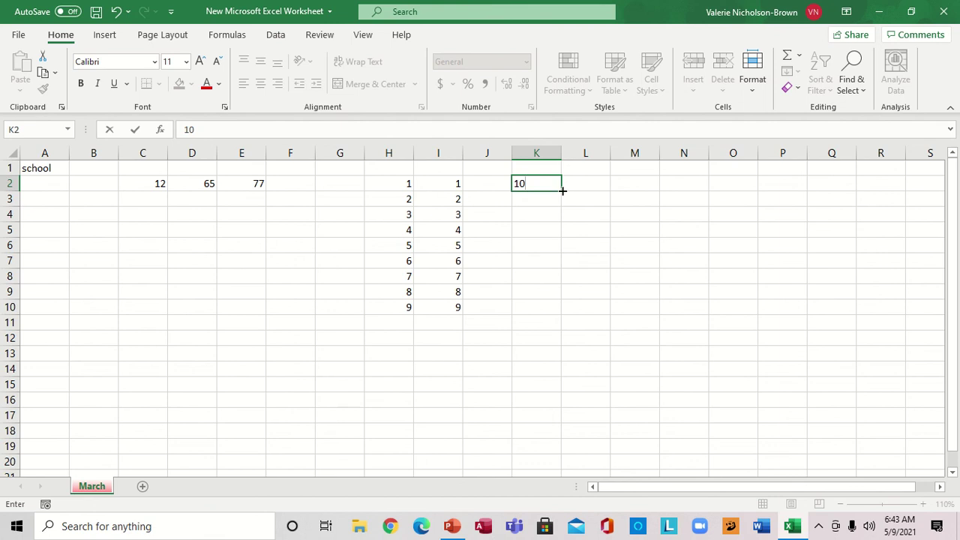
{"action": "left_click_drag", "start_coordinate": [563, 190], "coordinate": [551, 313]}
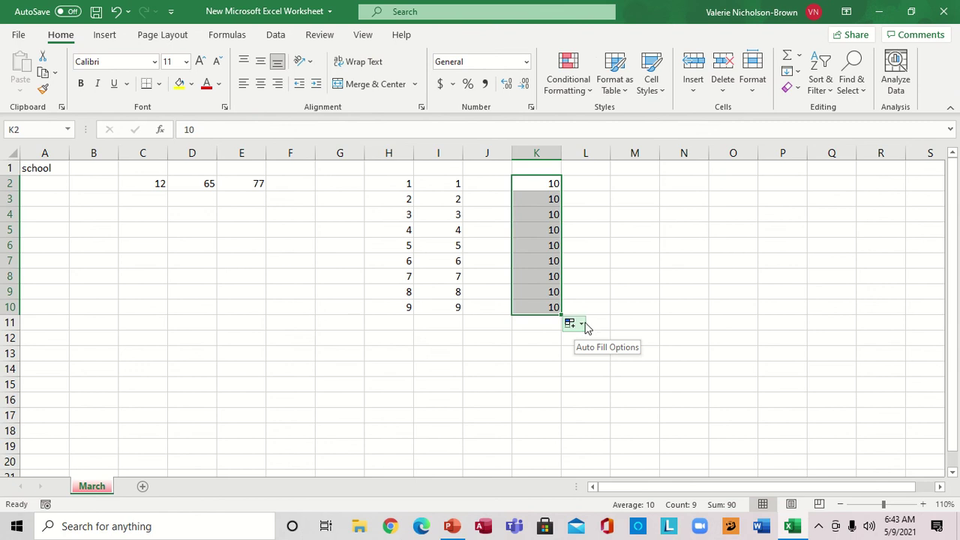
{"action": "left_click", "coordinate": [584, 326]}
{"action": "left_click", "coordinate": [606, 358]}
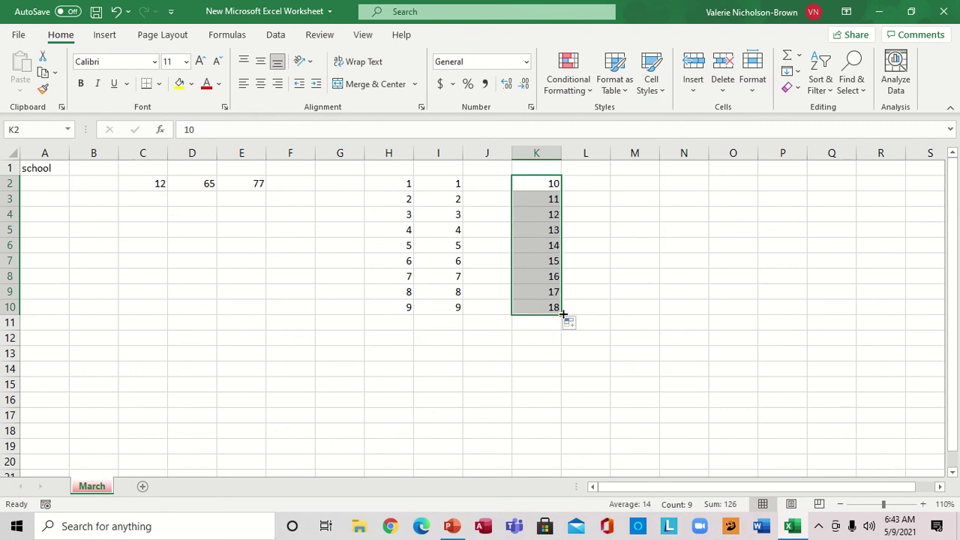
AutoFill the K2:K10 number column across to column N with the Fill Series option
{"action": "left_click_drag", "start_coordinate": [563, 314], "coordinate": [697, 305]}
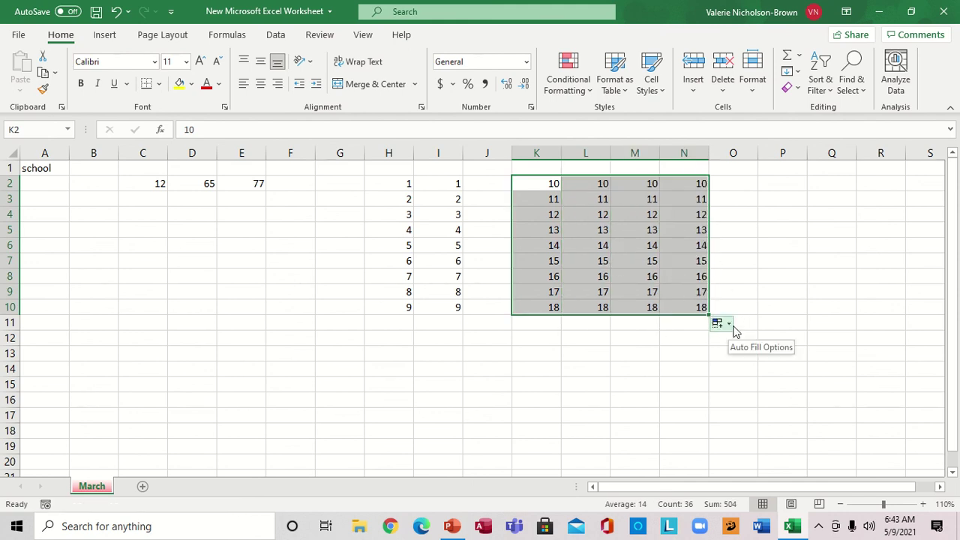
{"action": "left_click", "coordinate": [725, 325]}
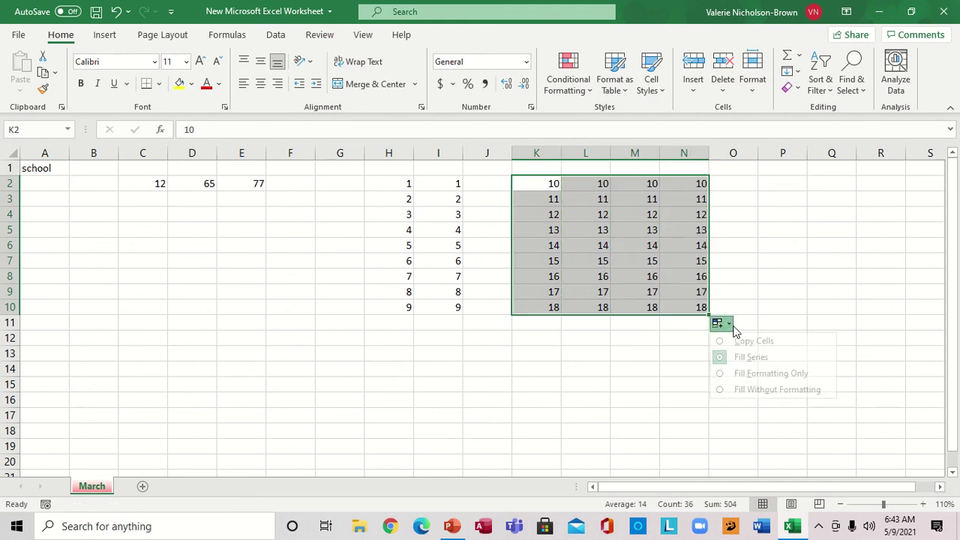
{"action": "left_click", "coordinate": [742, 359]}
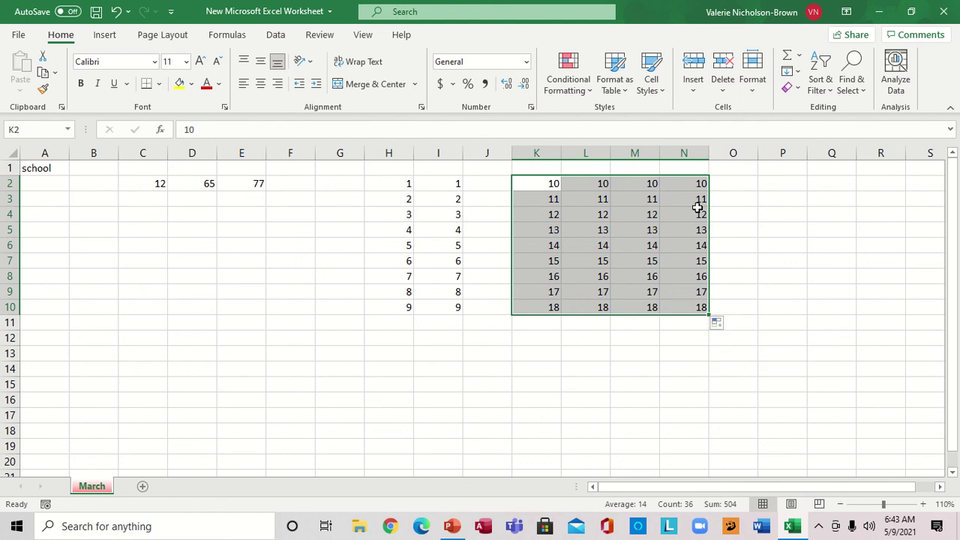
{"action": "left_click", "coordinate": [738, 221]}
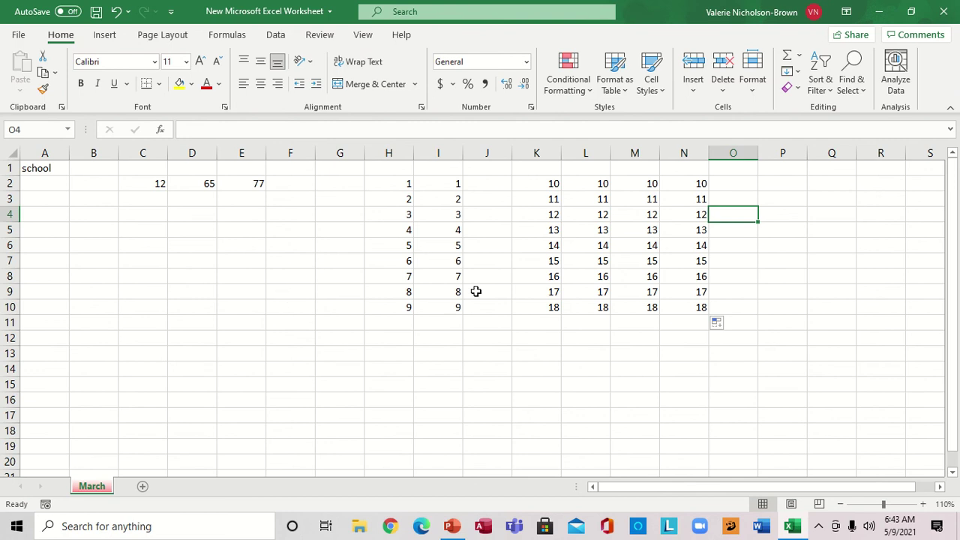
Enter "week 1" in cell O2 and AutoFill the week labels across to Q2
{"action": "left_click", "coordinate": [741, 186]}
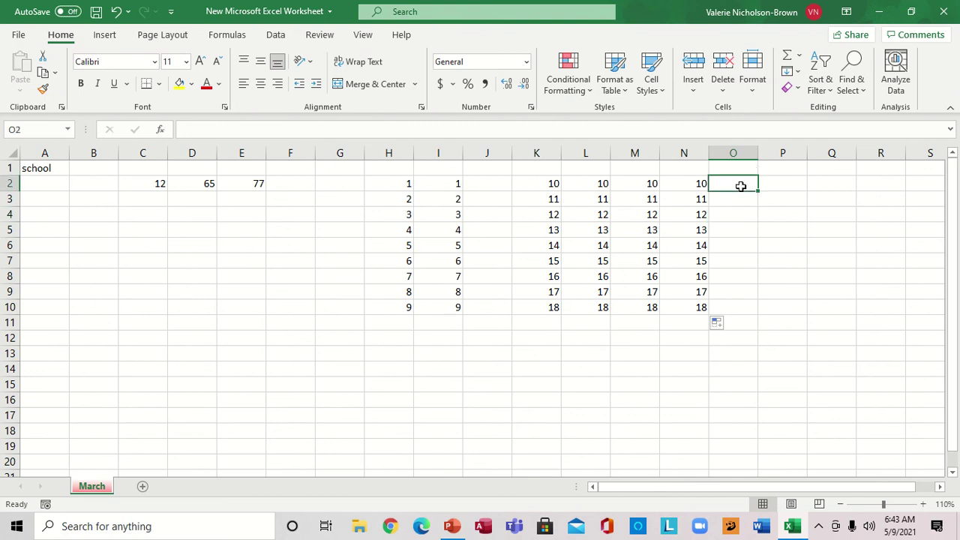
{"action": "type", "text": "week 1"}
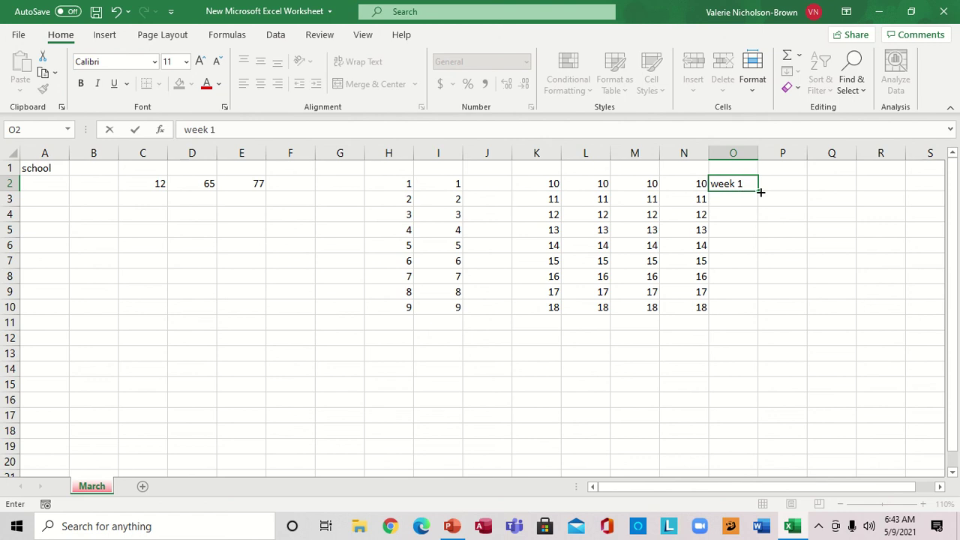
{"action": "left_click_drag", "start_coordinate": [760, 192], "coordinate": [868, 199]}
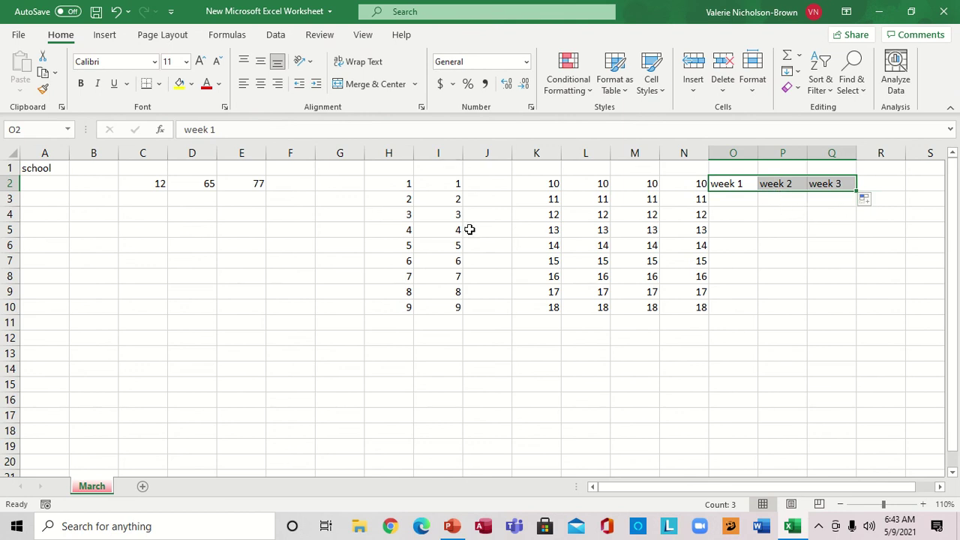
Enter "jan" in cell G2 and AutoFill the month names down to G9
{"action": "left_click", "coordinate": [326, 183]}
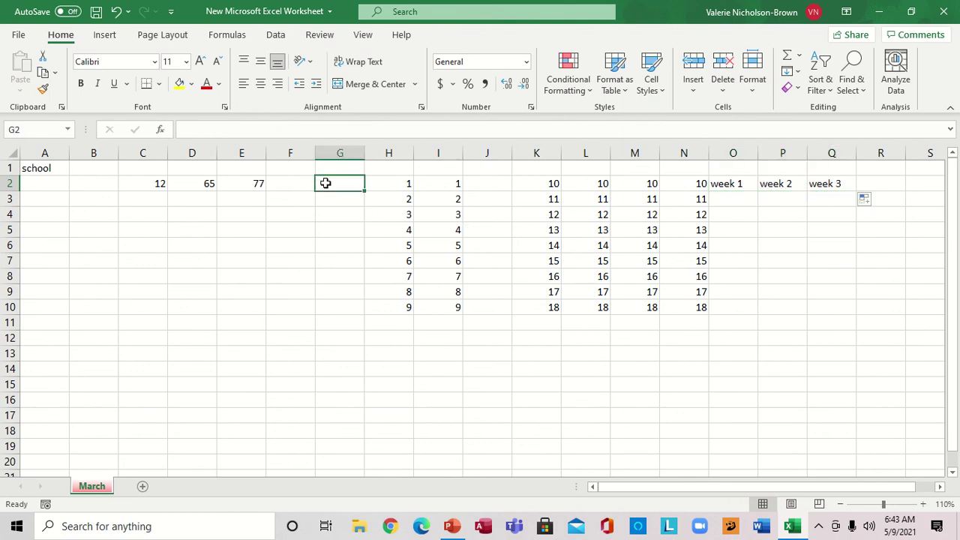
{"action": "type", "text": "jan"}
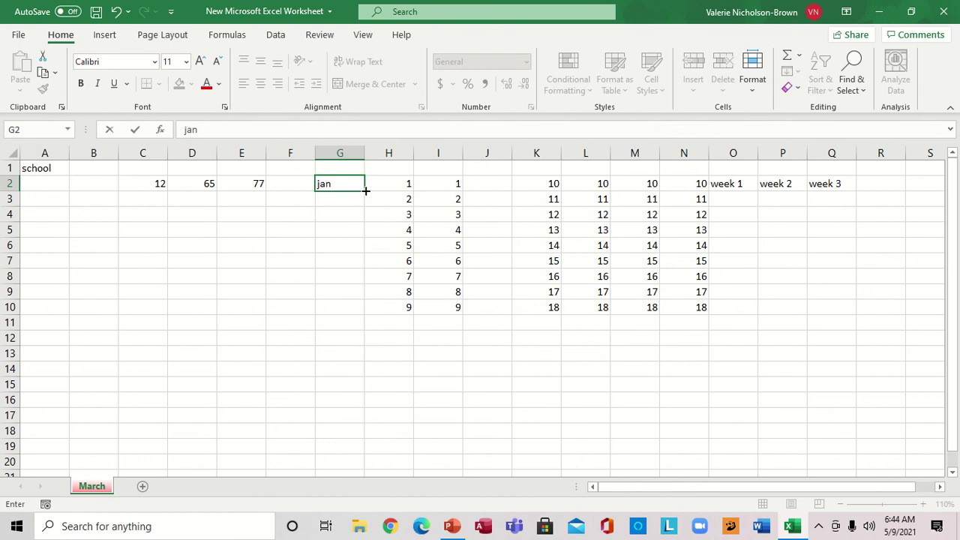
{"action": "left_click_drag", "start_coordinate": [366, 191], "coordinate": [359, 299]}
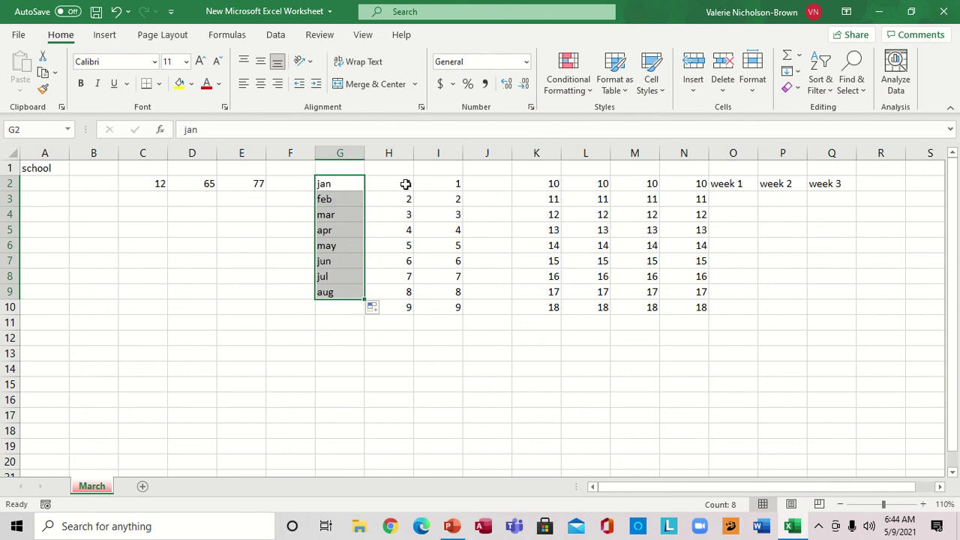
Insert a 3-D pie chart from the data in H2:N10
{"action": "left_click_drag", "start_coordinate": [400, 180], "coordinate": [700, 311]}
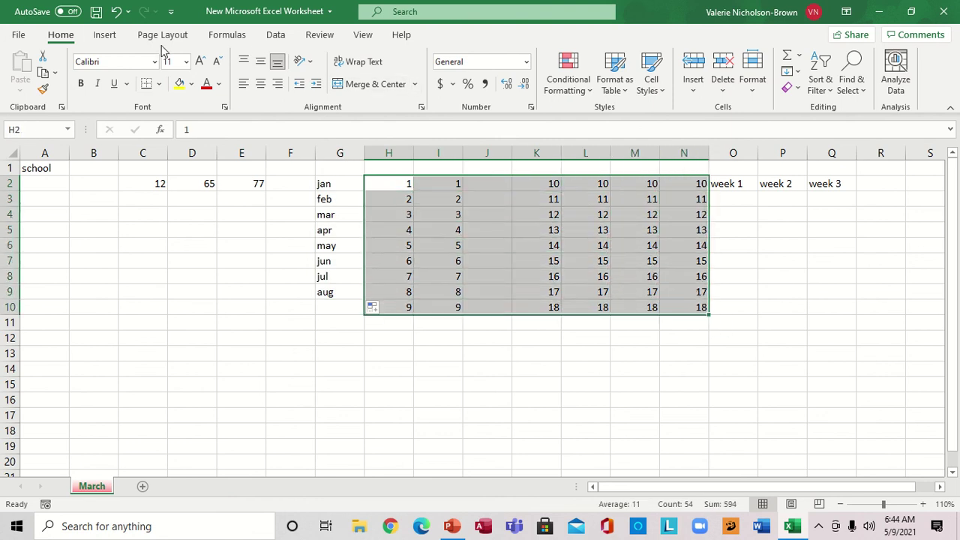
{"action": "left_click", "coordinate": [103, 38]}
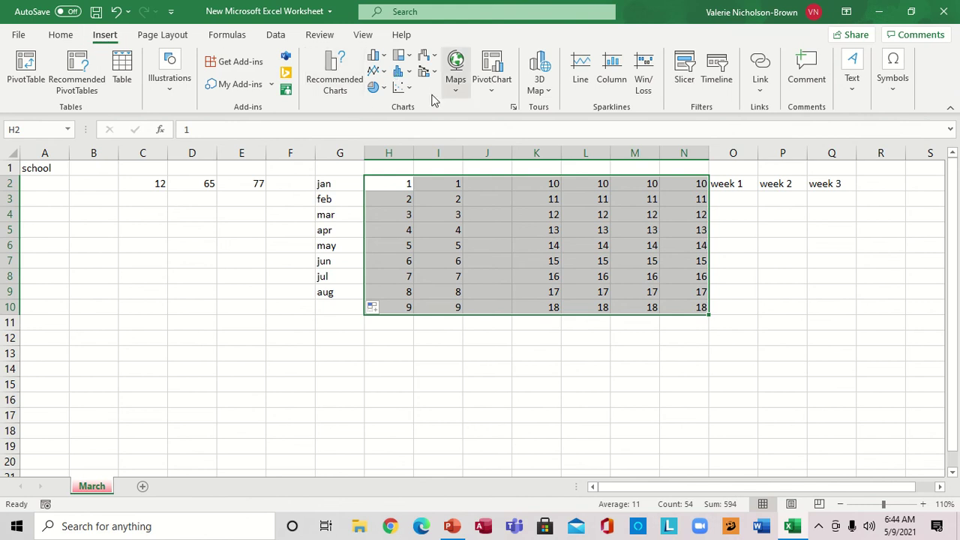
{"action": "left_click", "coordinate": [385, 89]}
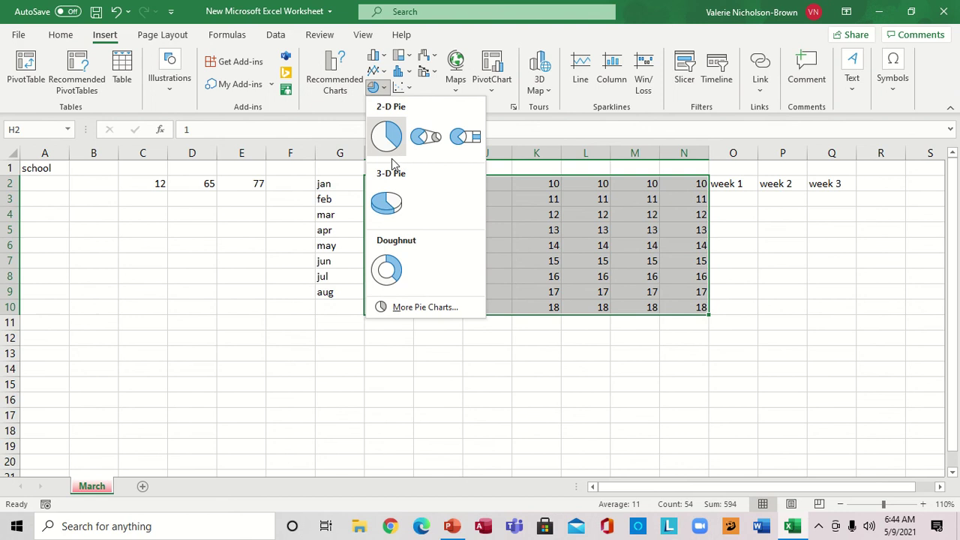
{"action": "left_click", "coordinate": [386, 201]}
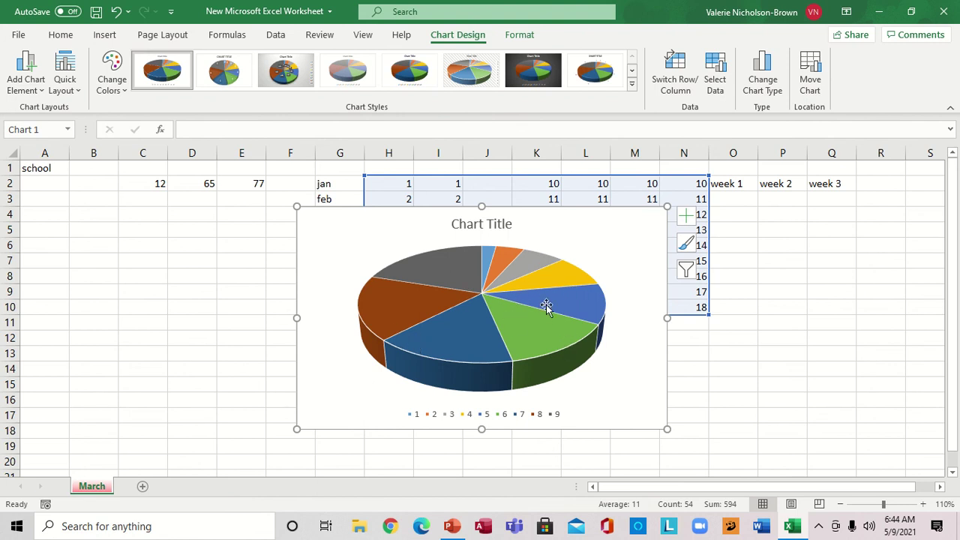
Add plain data labels to the slices of the 3-D pie chart
{"action": "right_click", "coordinate": [497, 308]}
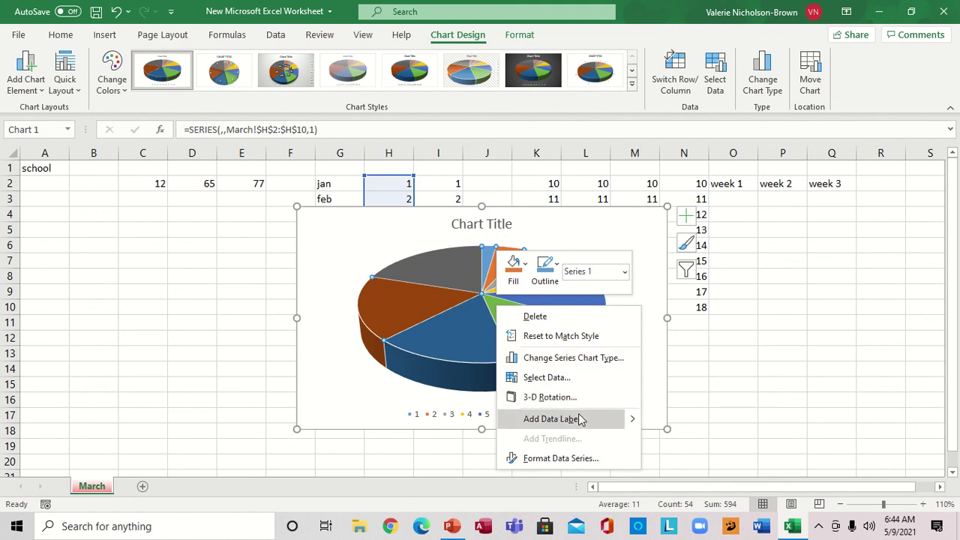
{"action": "mouse_move", "coordinate": [631, 420]}
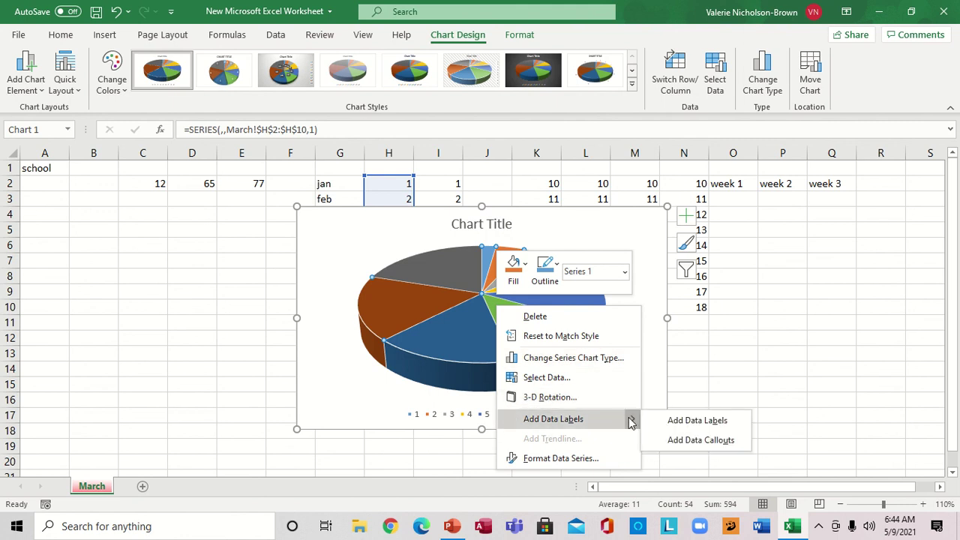
{"action": "left_click", "coordinate": [698, 421]}
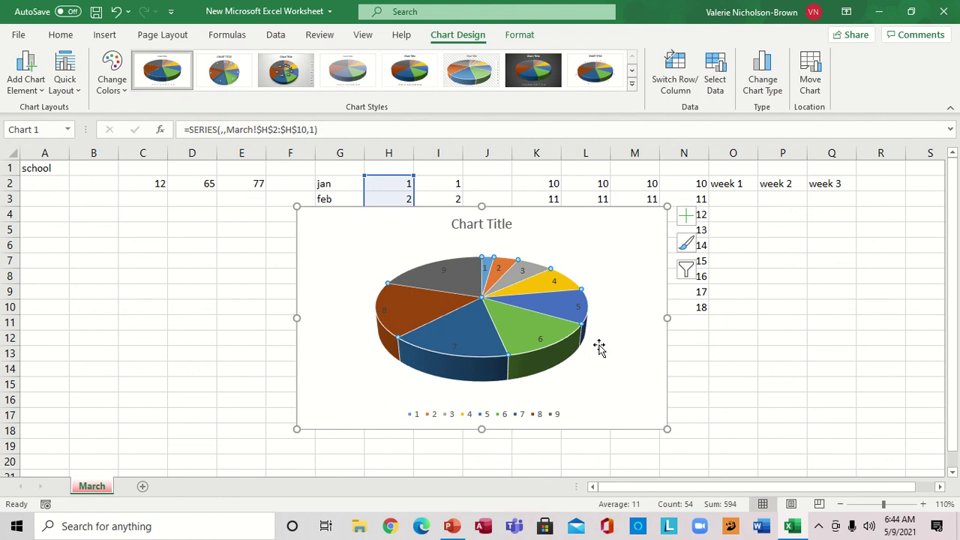
Move the 3-D pie chart below the data range H2:N10 and deselect it
{"action": "left_click_drag", "start_coordinate": [600, 229], "coordinate": [778, 323]}
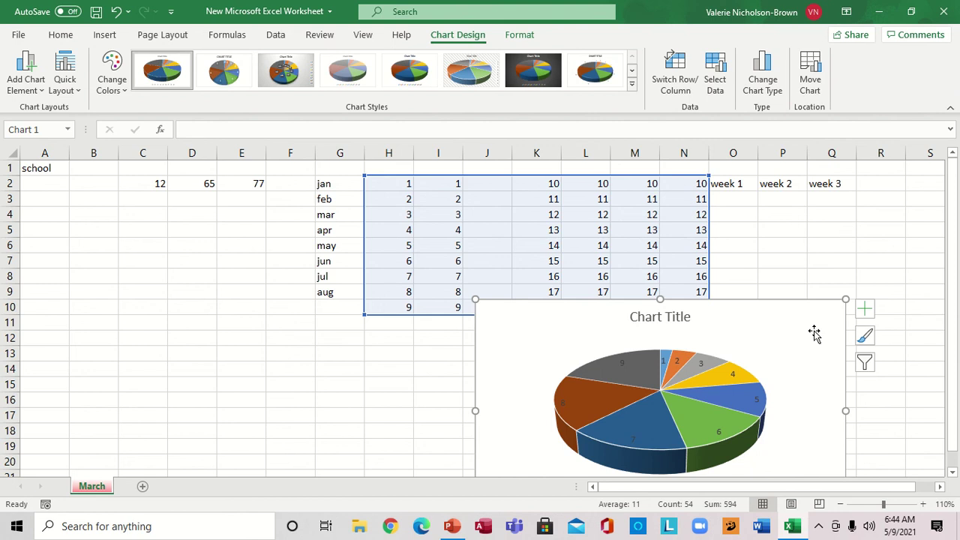
{"action": "left_click_drag", "start_coordinate": [814, 331], "coordinate": [806, 387]}
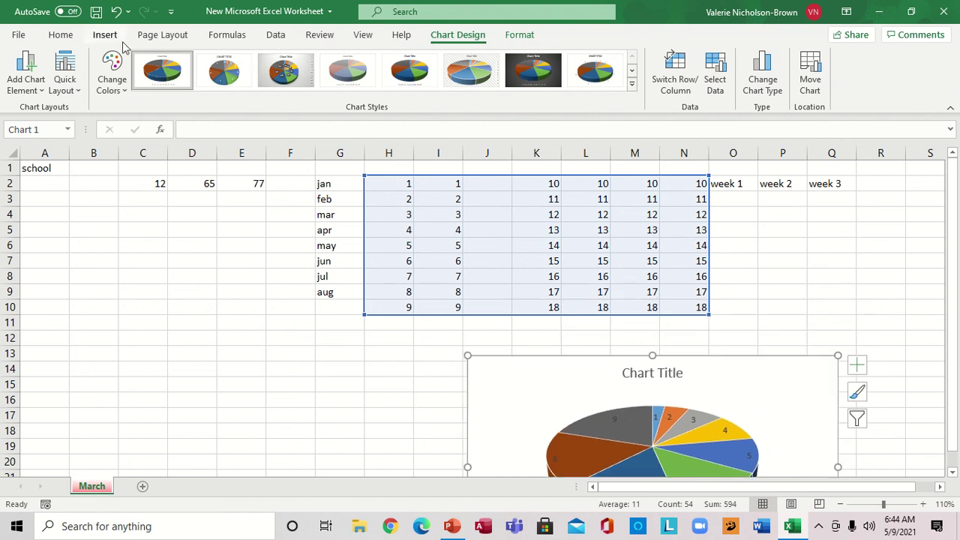
{"action": "left_click", "coordinate": [61, 36]}
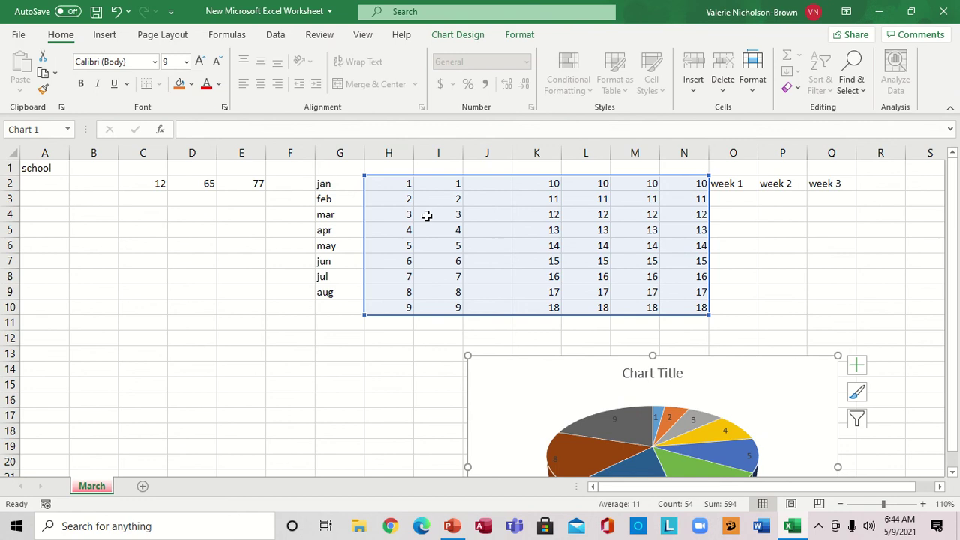
{"action": "left_click", "coordinate": [337, 372]}
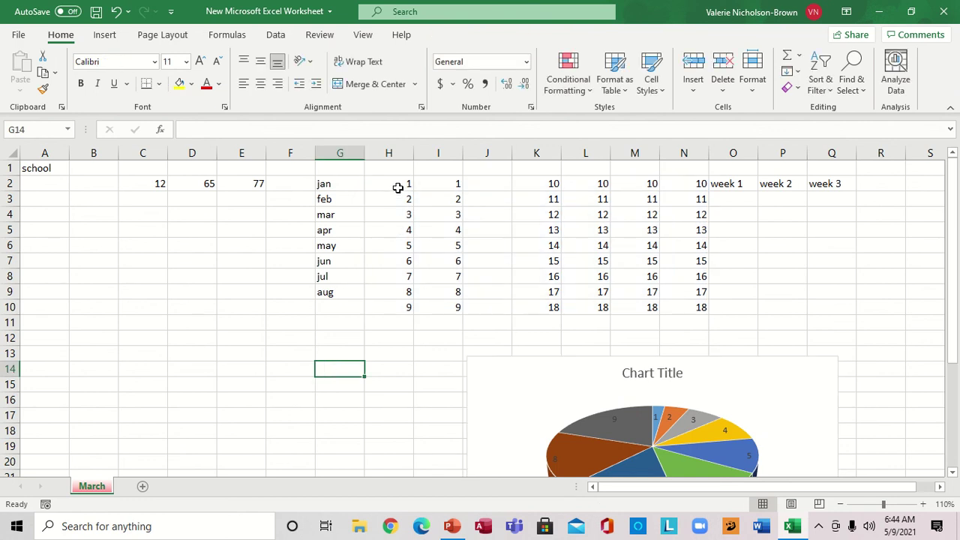
Apply the 4 Arrows (Gray) conditional formatting icon set to cells H2:N10
{"action": "left_click_drag", "start_coordinate": [397, 187], "coordinate": [703, 309]}
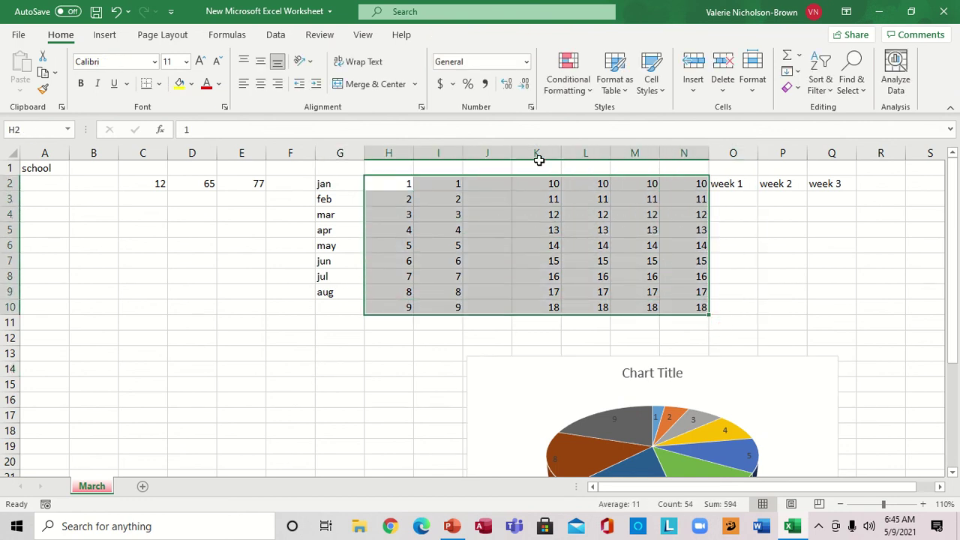
{"action": "left_click", "coordinate": [592, 92]}
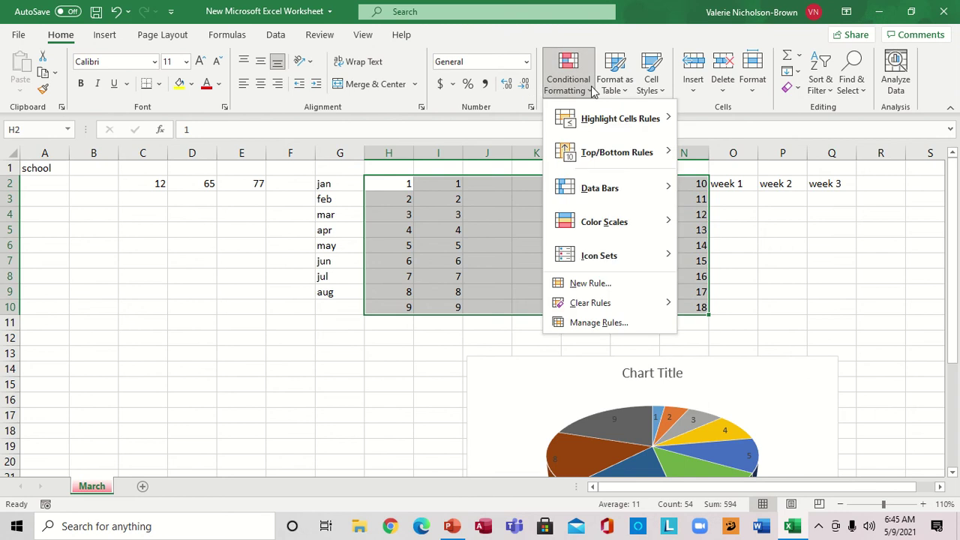
{"action": "mouse_move", "coordinate": [650, 152]}
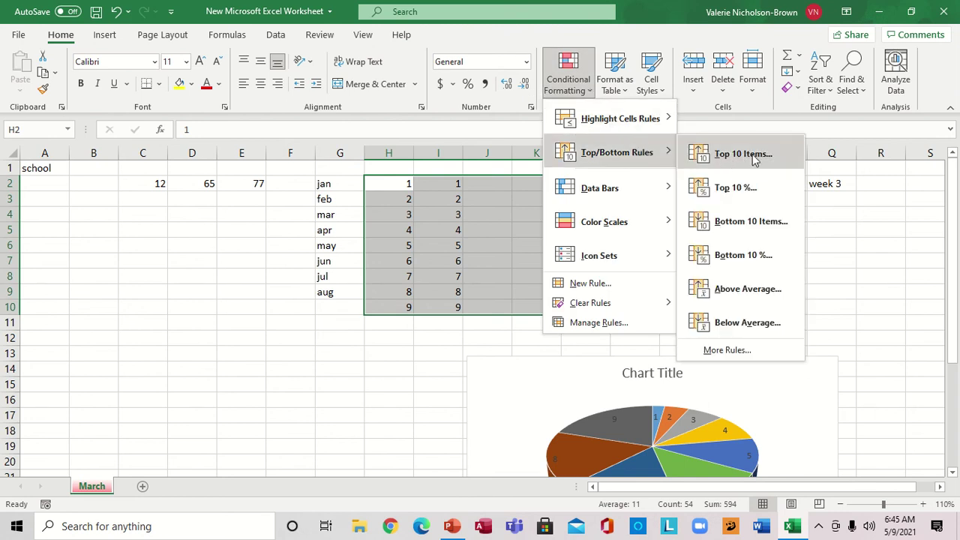
{"action": "mouse_move", "coordinate": [649, 191]}
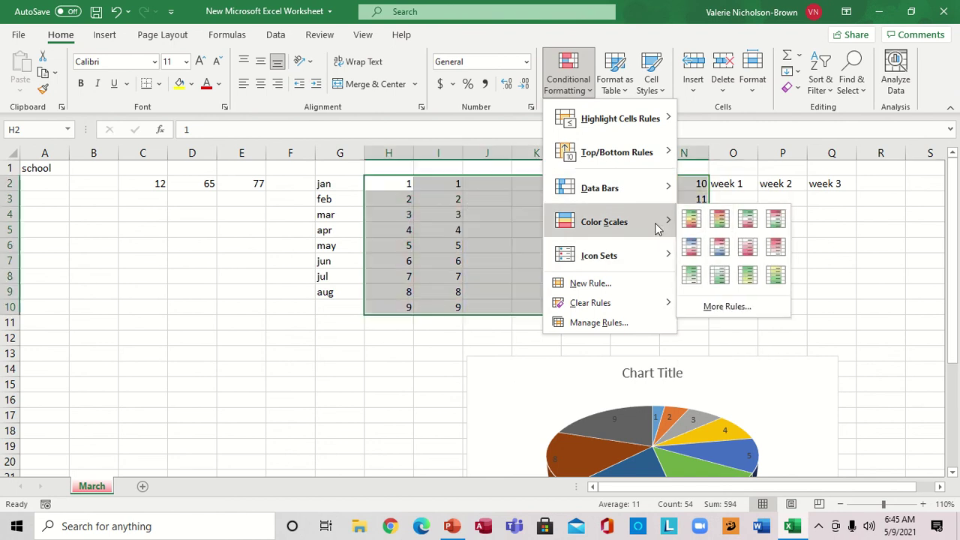
{"action": "mouse_move", "coordinate": [639, 261]}
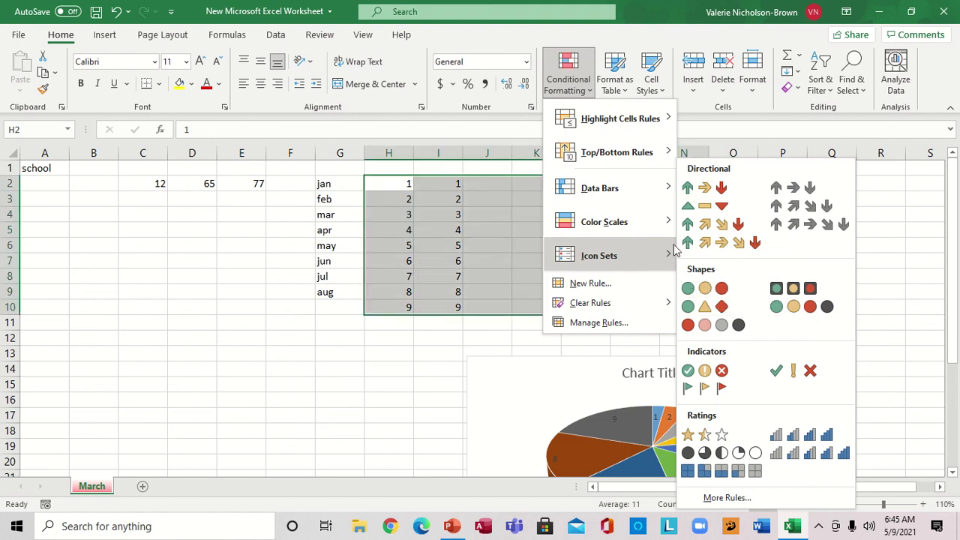
{"action": "left_click", "coordinate": [794, 207]}
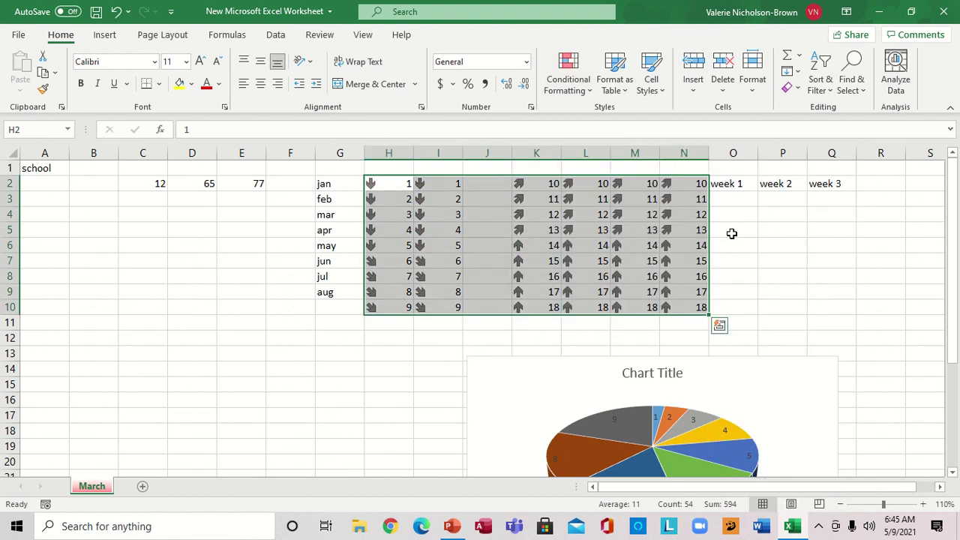
Apply the Heading 1 cell style to the numbers in H2:N10
{"action": "left_click", "coordinate": [664, 94]}
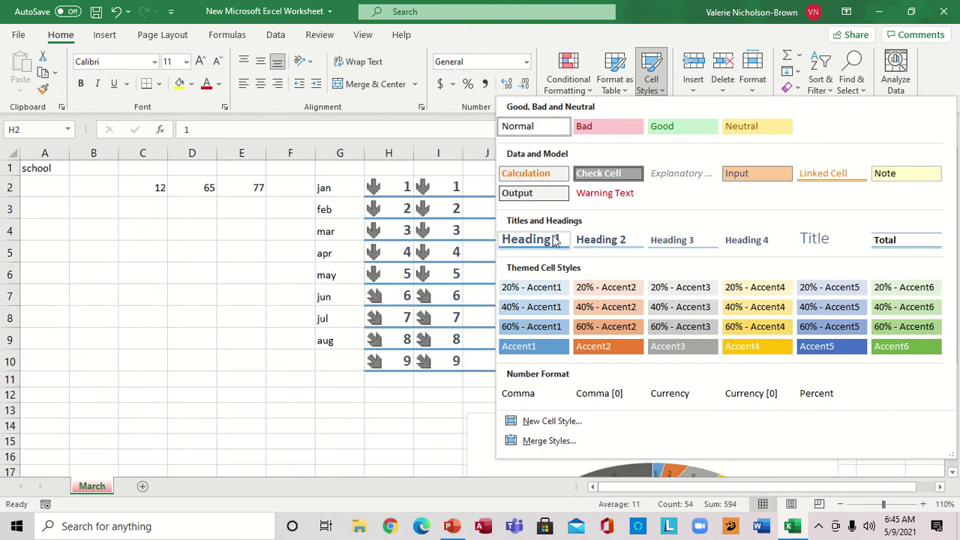
{"action": "left_click", "coordinate": [553, 240]}
{"action": "left_click", "coordinate": [772, 299]}
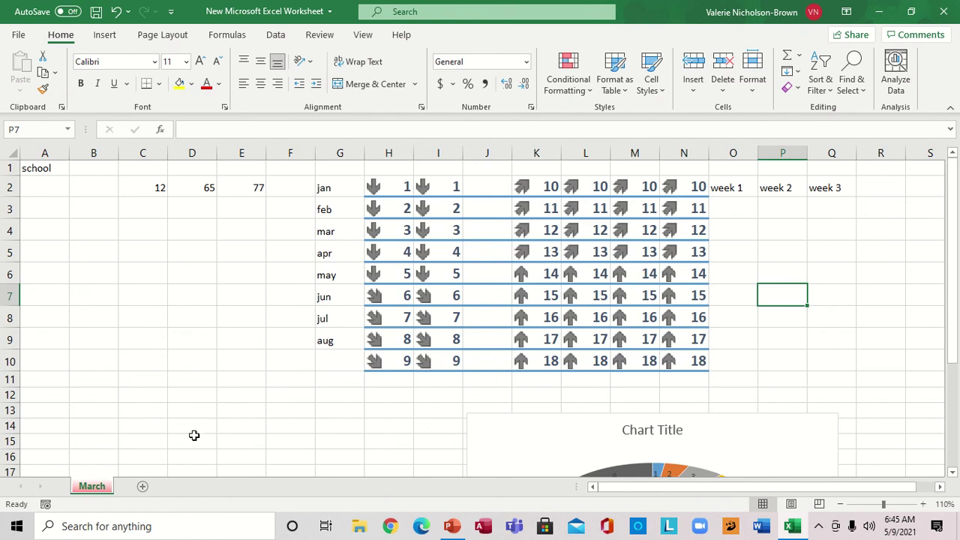
Add a new worksheet after March and rename it "may"
{"action": "left_click", "coordinate": [142, 488]}
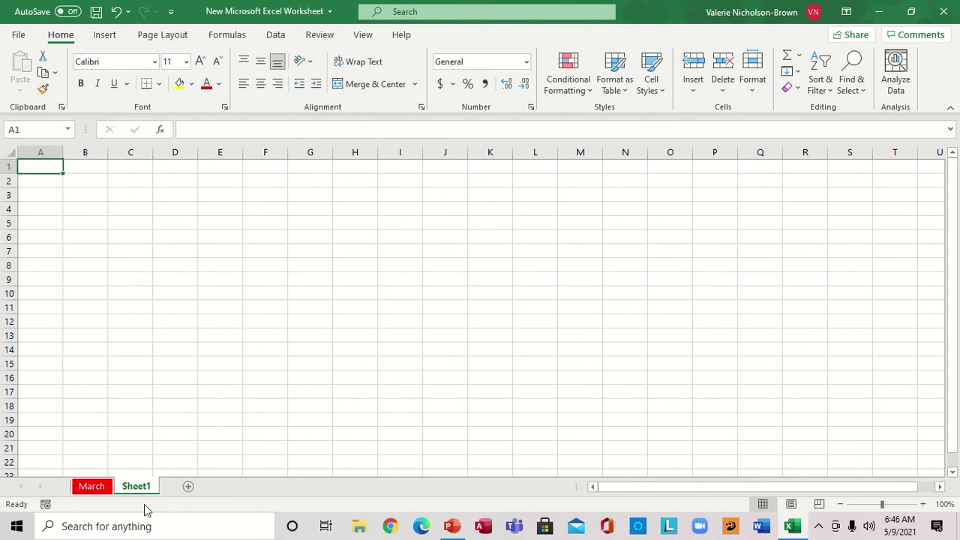
{"action": "right_click", "coordinate": [138, 489]}
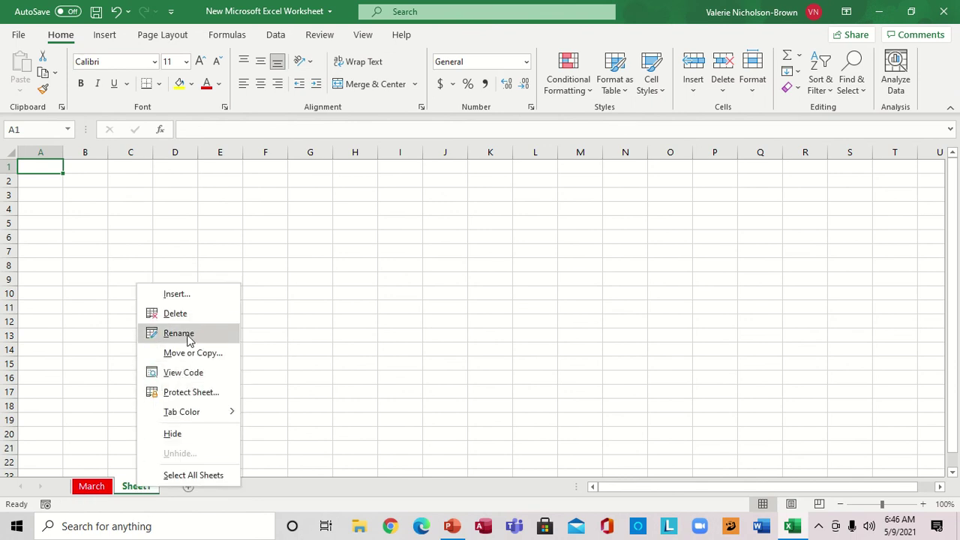
{"action": "left_click", "coordinate": [178, 334]}
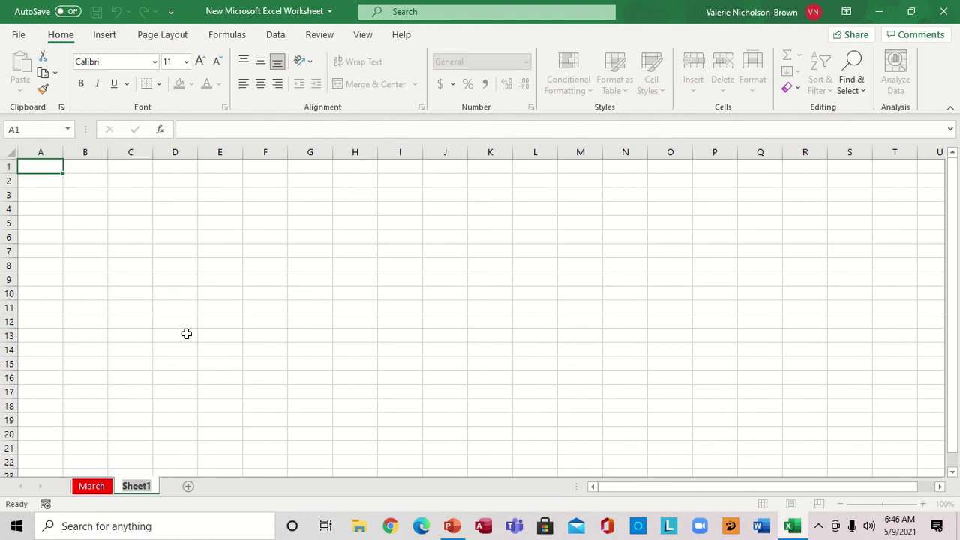
{"action": "type", "text": "ma"}
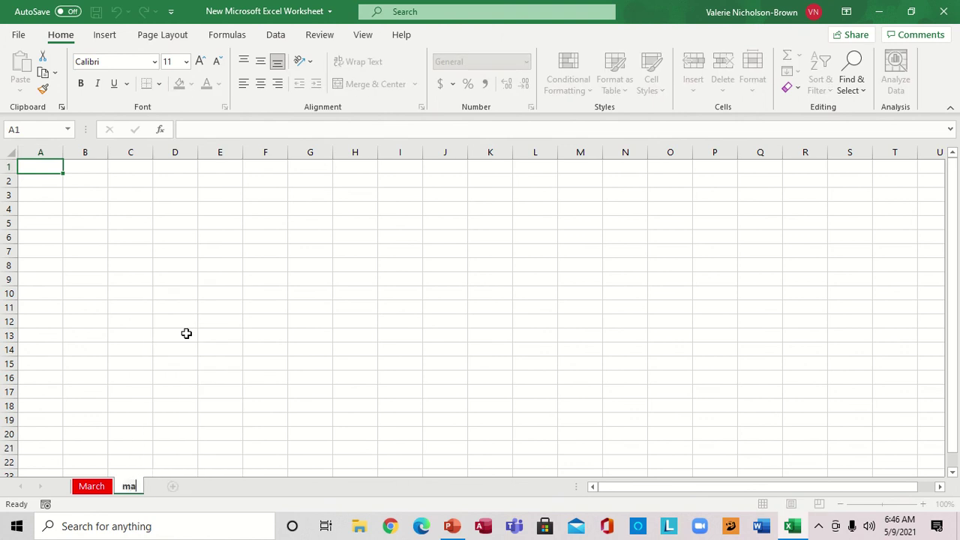
{"action": "type", "text": "y"}
{"action": "key", "text": "Return"}
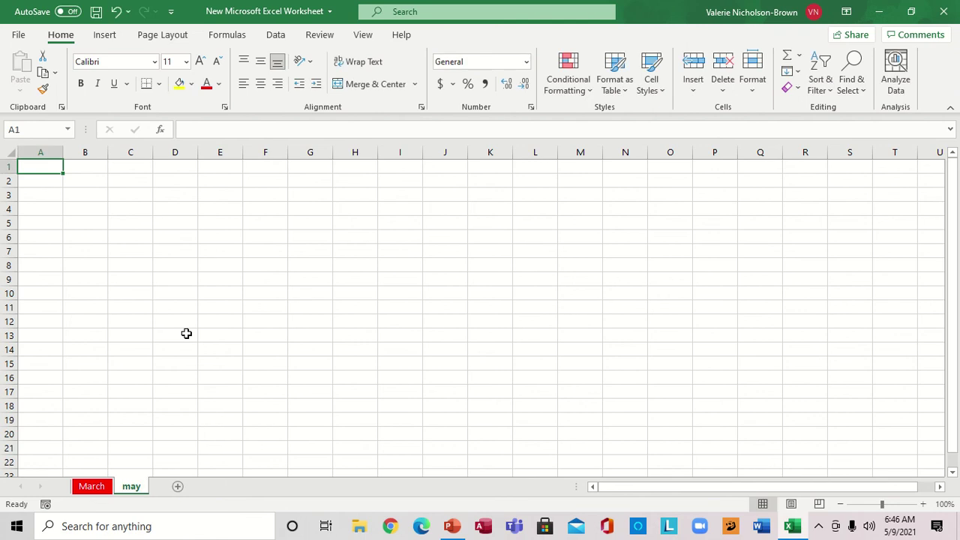
Set the tab color of the may sheet to dark blue from the standard colors
{"action": "right_click", "coordinate": [129, 489]}
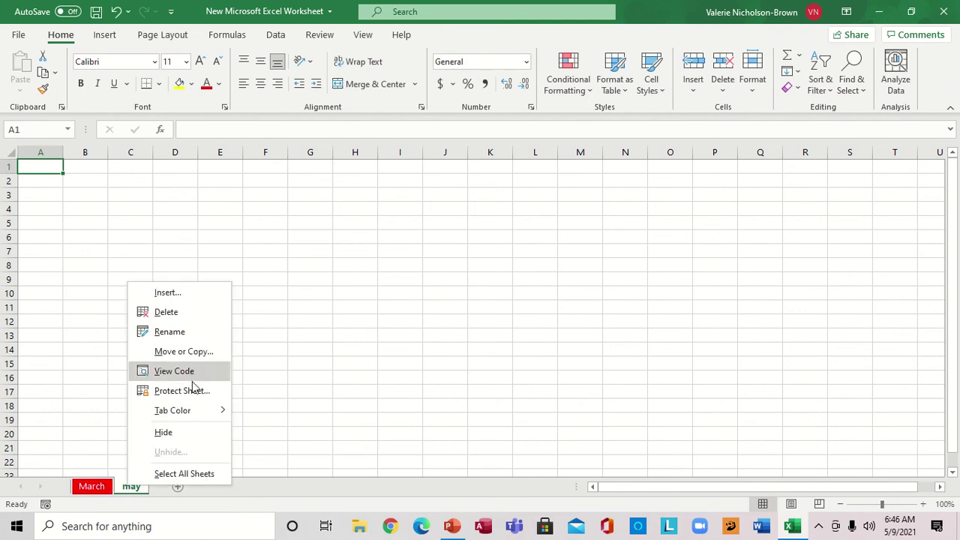
{"action": "mouse_move", "coordinate": [210, 417]}
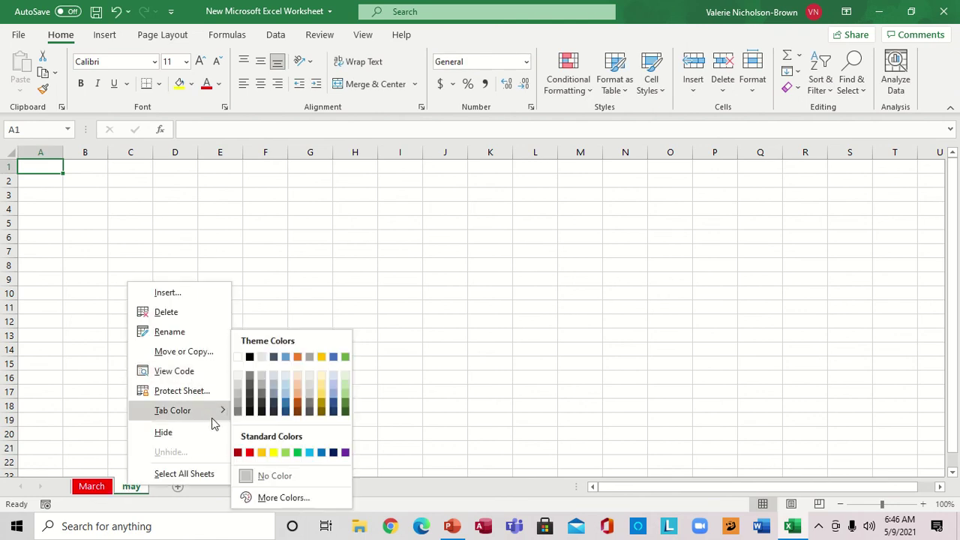
{"action": "left_click", "coordinate": [334, 453]}
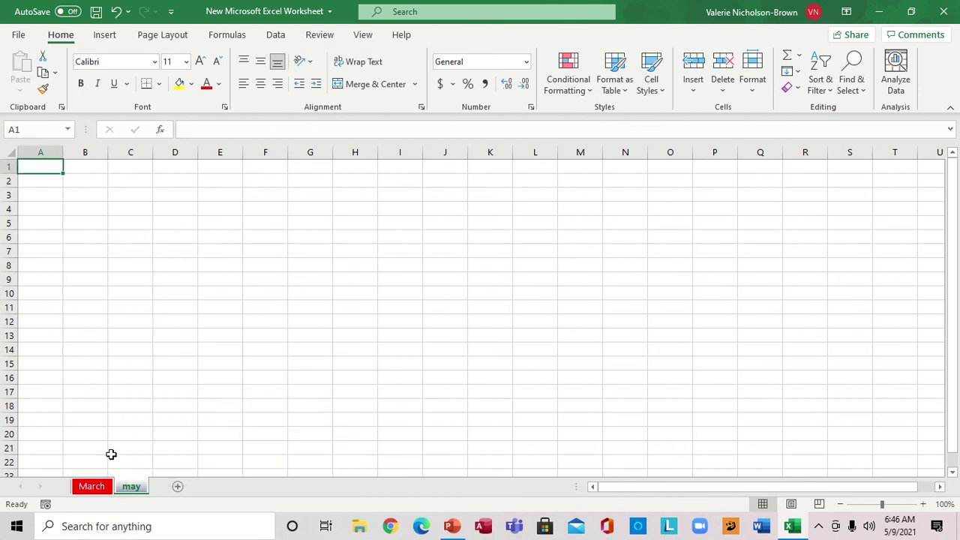
Switch back and forth between the March and may sheets, ending on March
{"action": "left_click", "coordinate": [100, 493]}
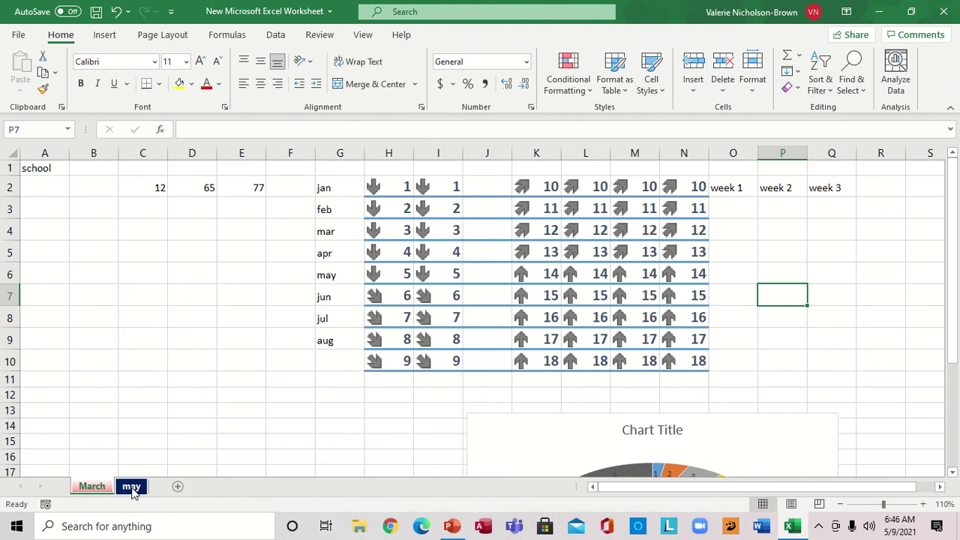
{"action": "left_click", "coordinate": [131, 488]}
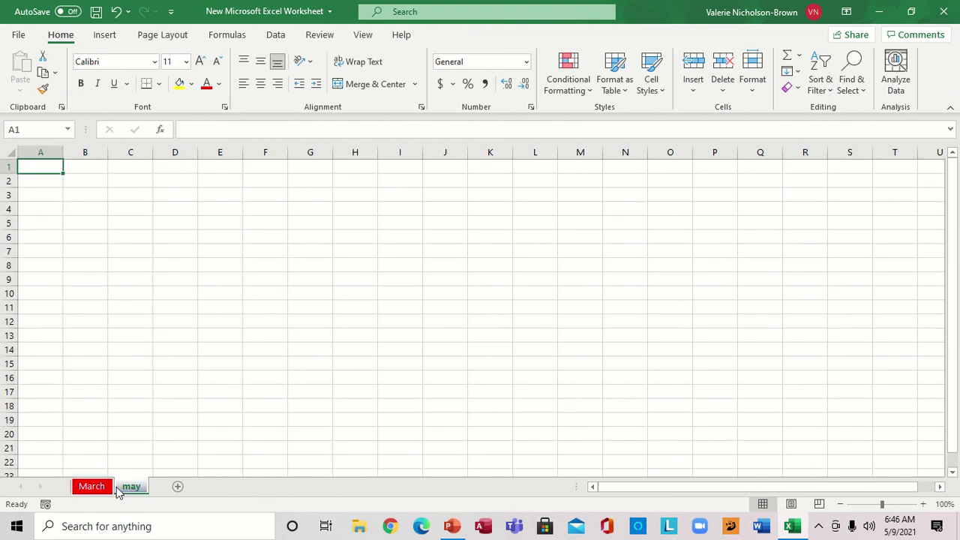
{"action": "left_click", "coordinate": [93, 487]}
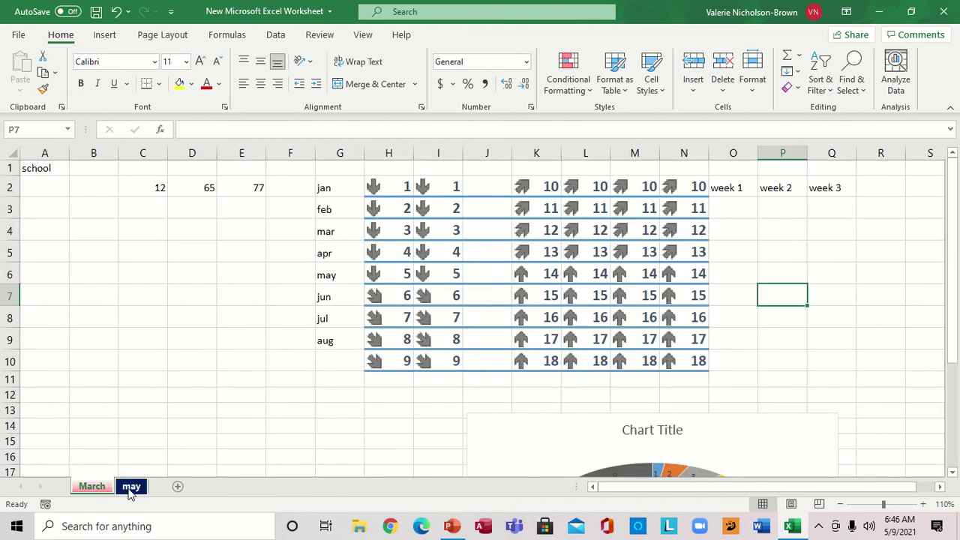
{"action": "left_click", "coordinate": [132, 488]}
{"action": "left_click", "coordinate": [107, 489]}
{"action": "left_click", "coordinate": [232, 38]}
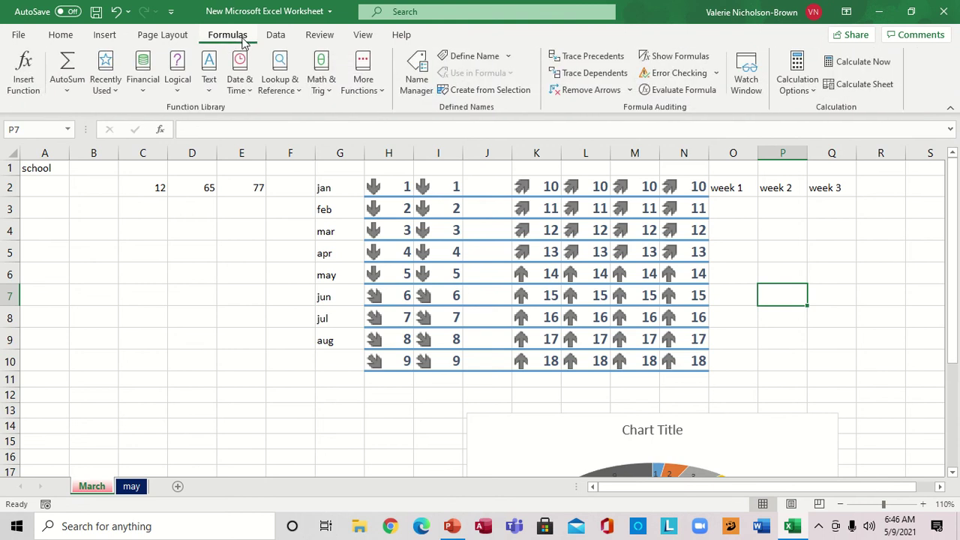
{"action": "left_click", "coordinate": [277, 36]}
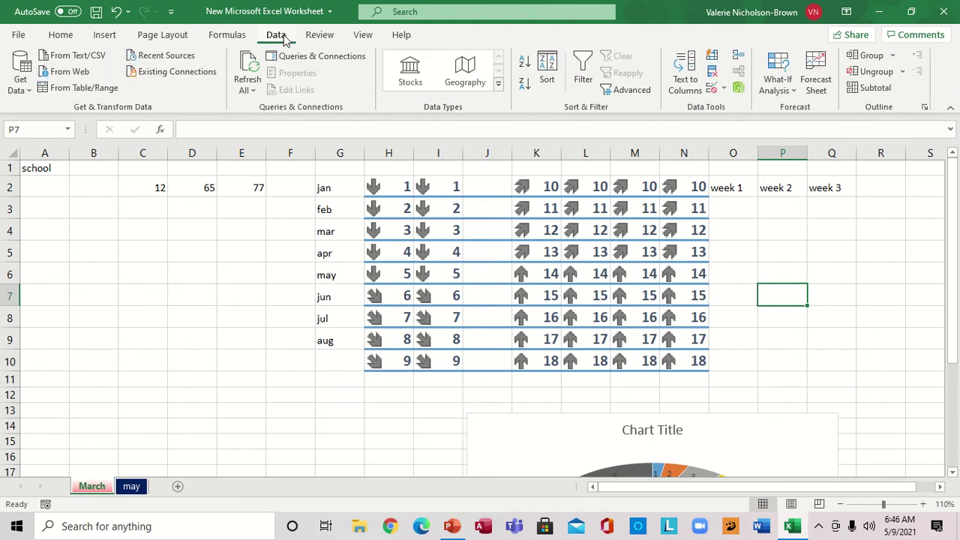
Set the picture WIN_20210416_08_13_21_Pro from the Camera Roll folder as the March sheet's background
{"action": "left_click", "coordinate": [171, 34]}
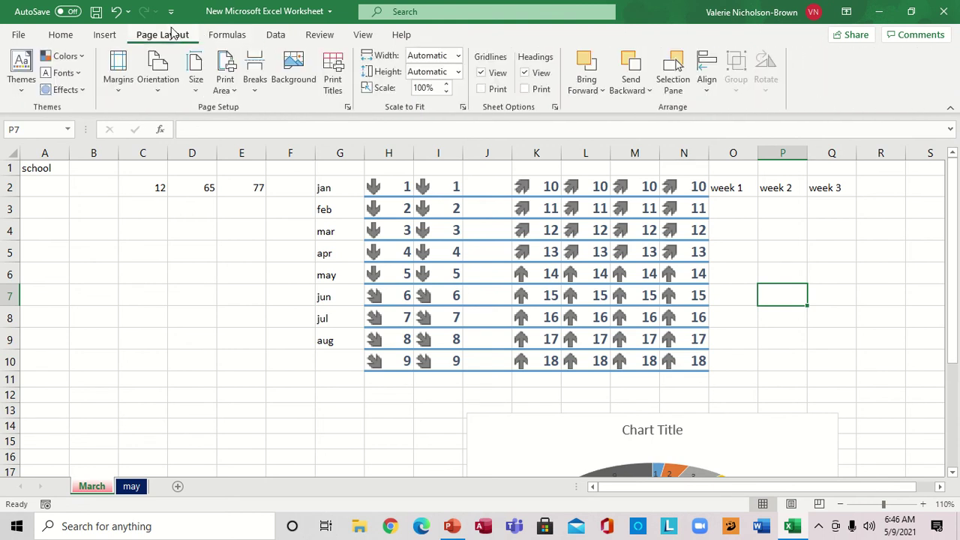
{"action": "left_click", "coordinate": [295, 69]}
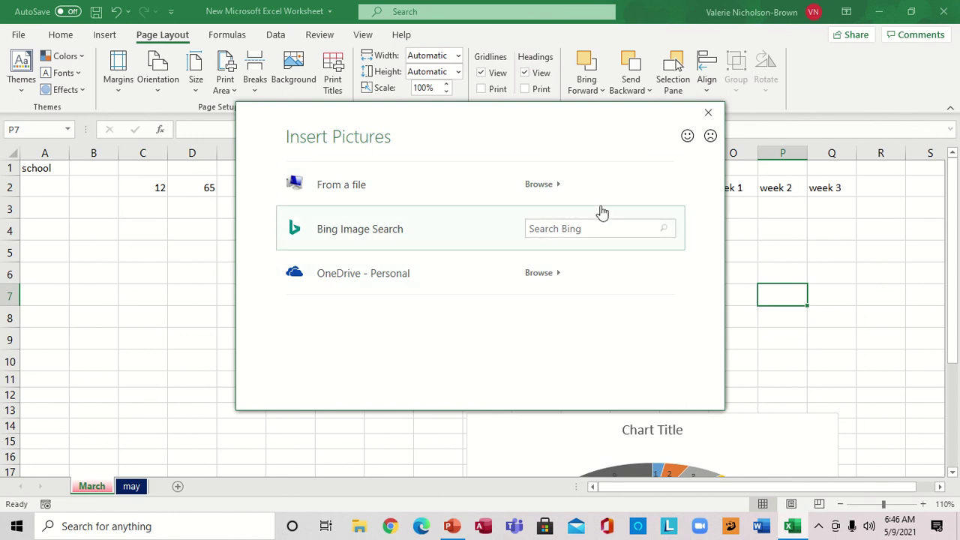
{"action": "left_click", "coordinate": [553, 184]}
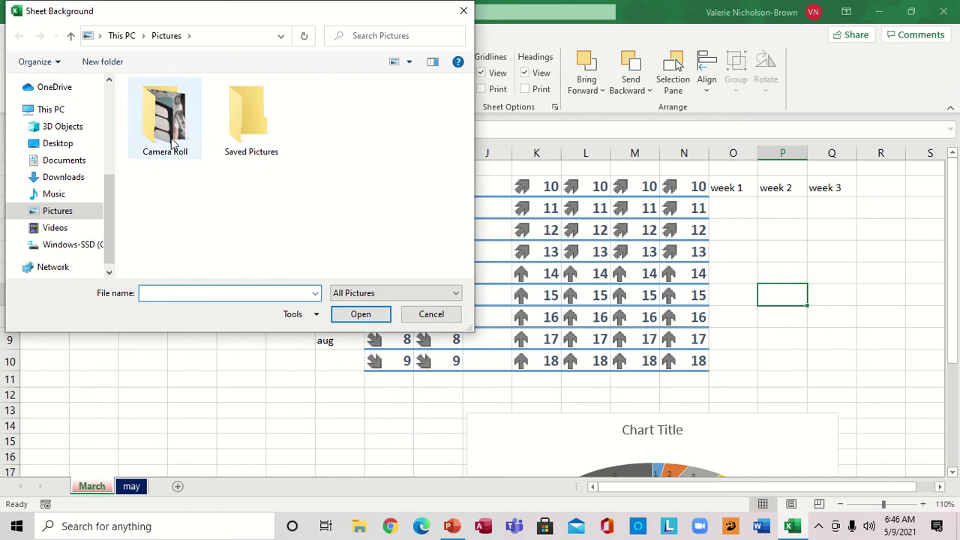
{"action": "scroll", "coordinate": [108, 107], "scroll_direction": "up", "scroll_amount": 3}
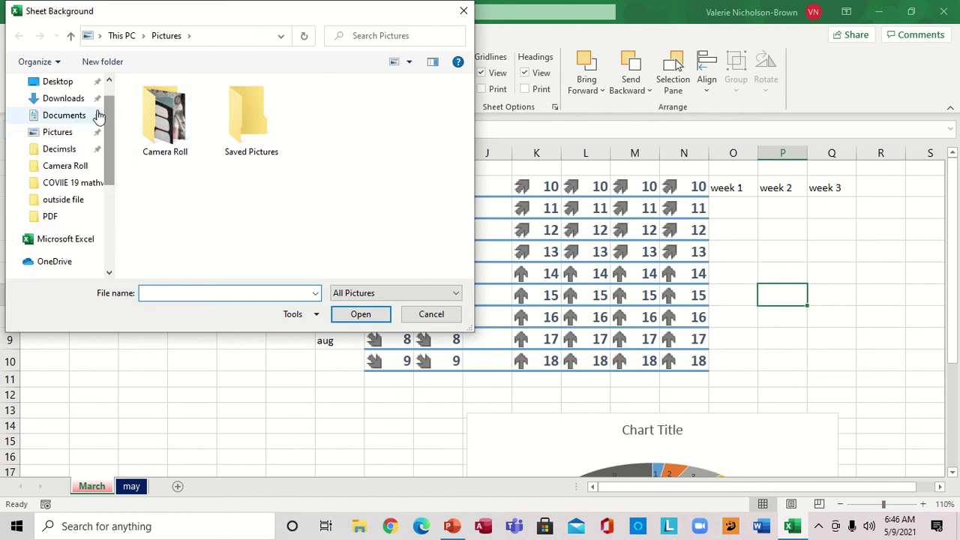
{"action": "left_click", "coordinate": [60, 134]}
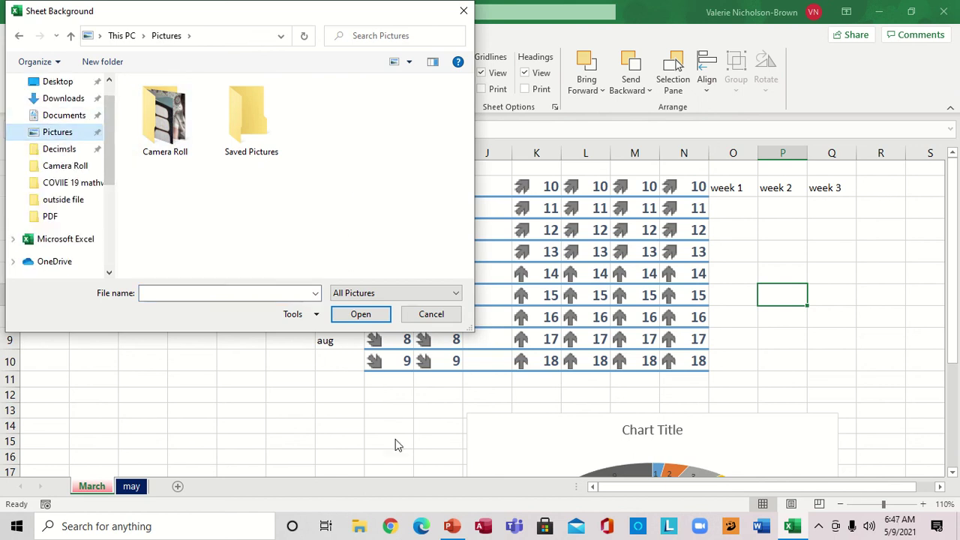
{"action": "left_click", "coordinate": [369, 320]}
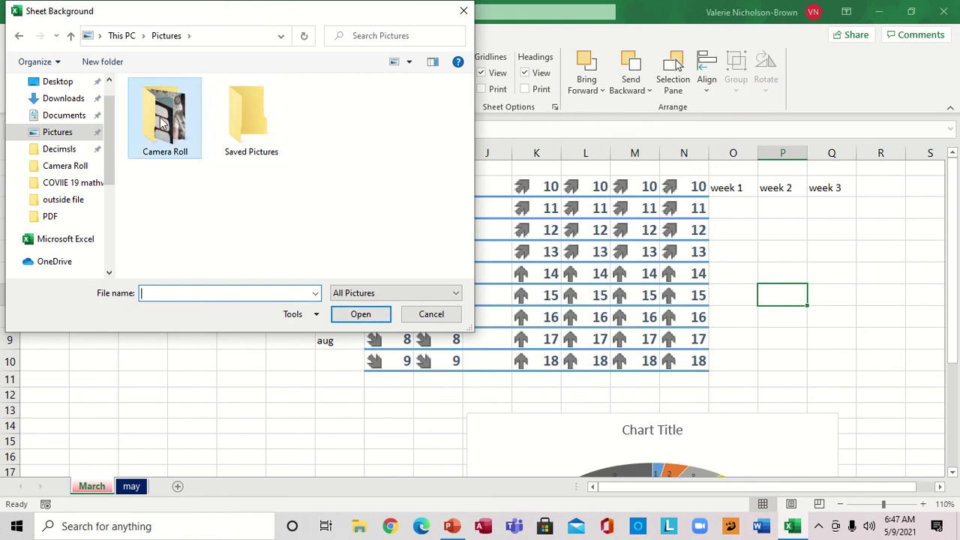
{"action": "left_click", "coordinate": [363, 317]}
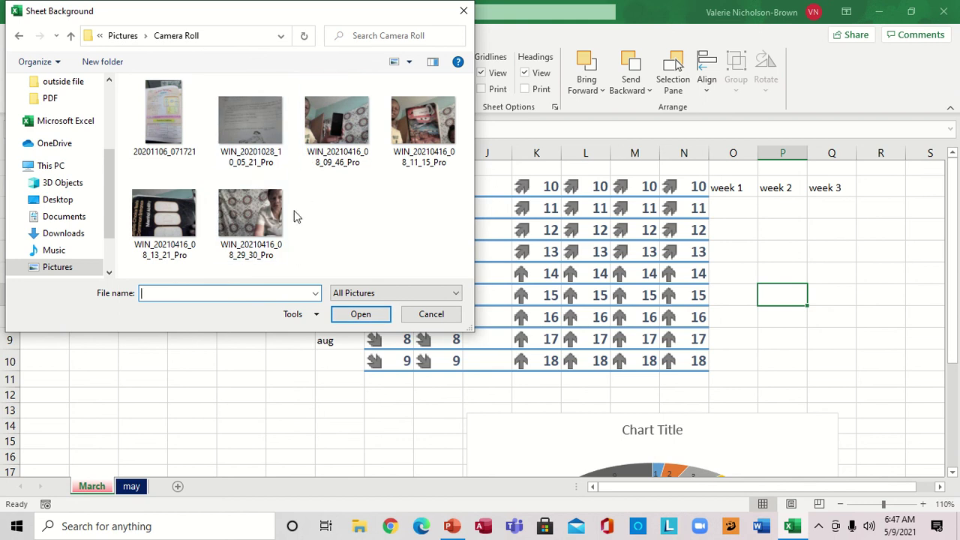
{"action": "left_click", "coordinate": [191, 218]}
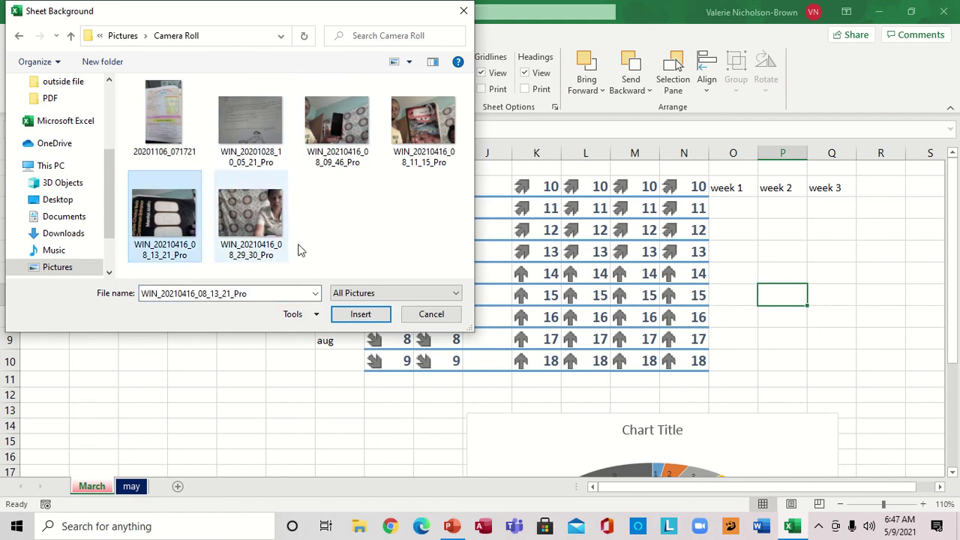
{"action": "left_click", "coordinate": [374, 315]}
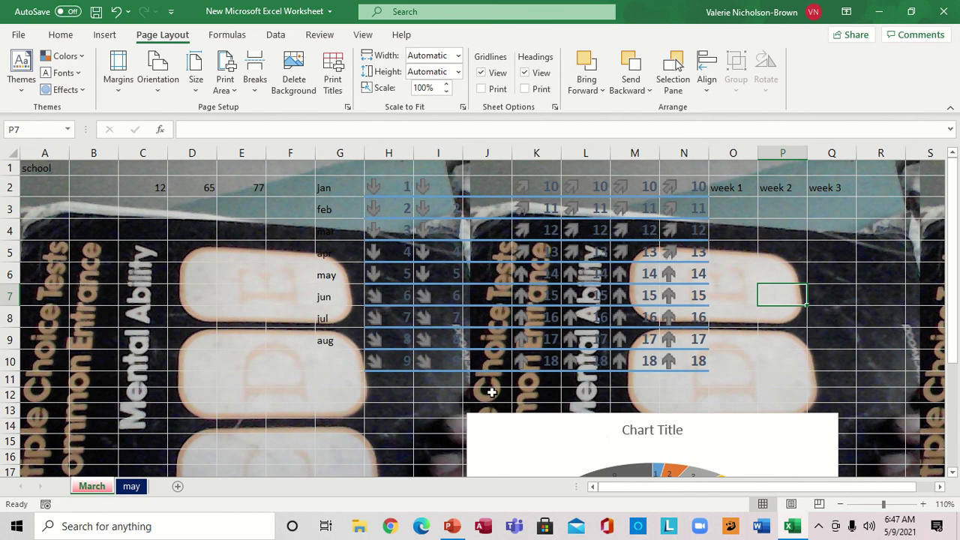
Delete the background picture from the March sheet
{"action": "left_click", "coordinate": [296, 74]}
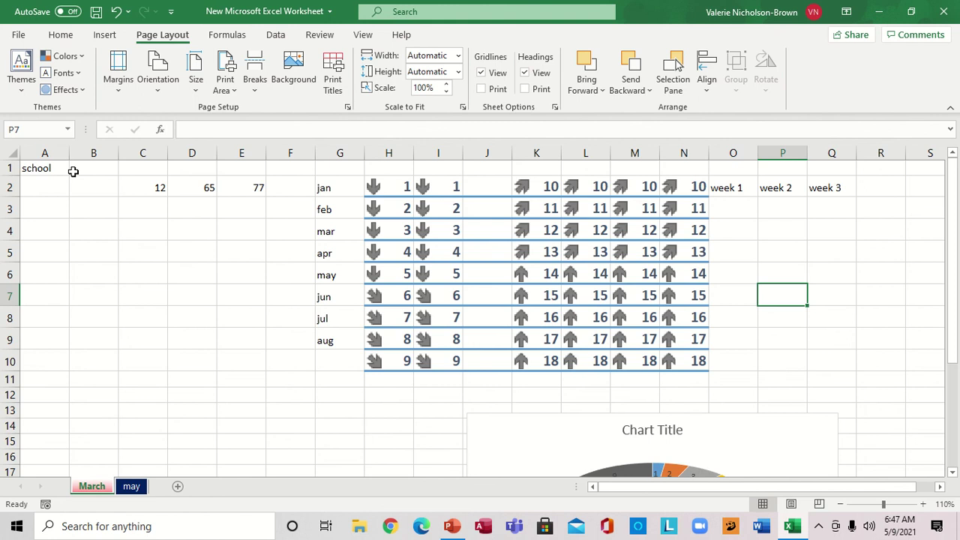
Merge and center the school heading across cells A1 to D1 on the March sheet, leaving the merged cell selected
{"action": "left_click", "coordinate": [42, 168]}
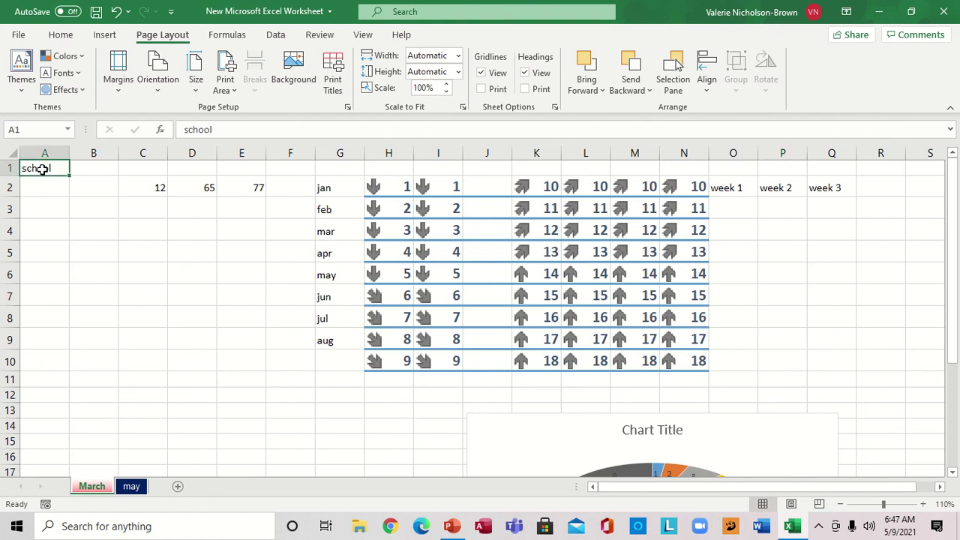
{"action": "left_click_drag", "start_coordinate": [51, 169], "coordinate": [187, 175]}
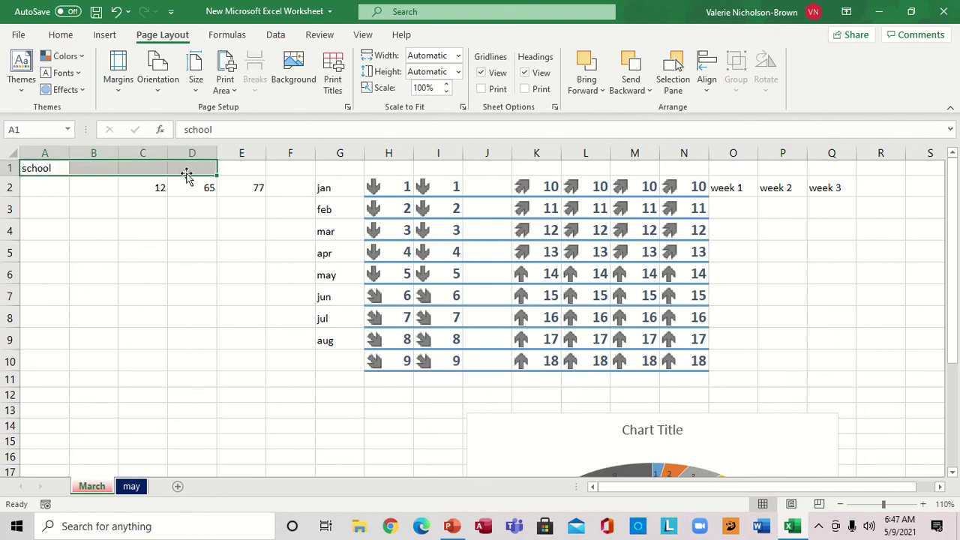
{"action": "left_click", "coordinate": [73, 35]}
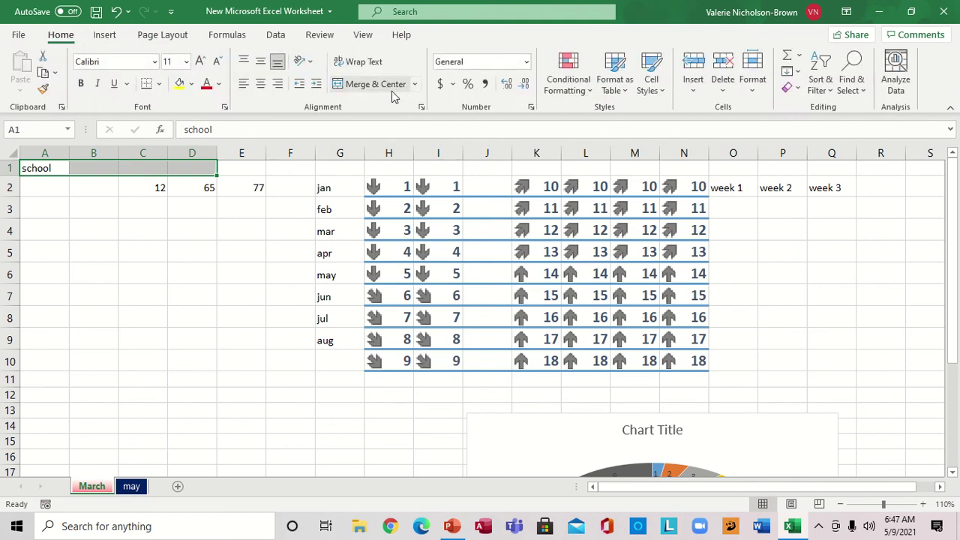
{"action": "left_click", "coordinate": [416, 85]}
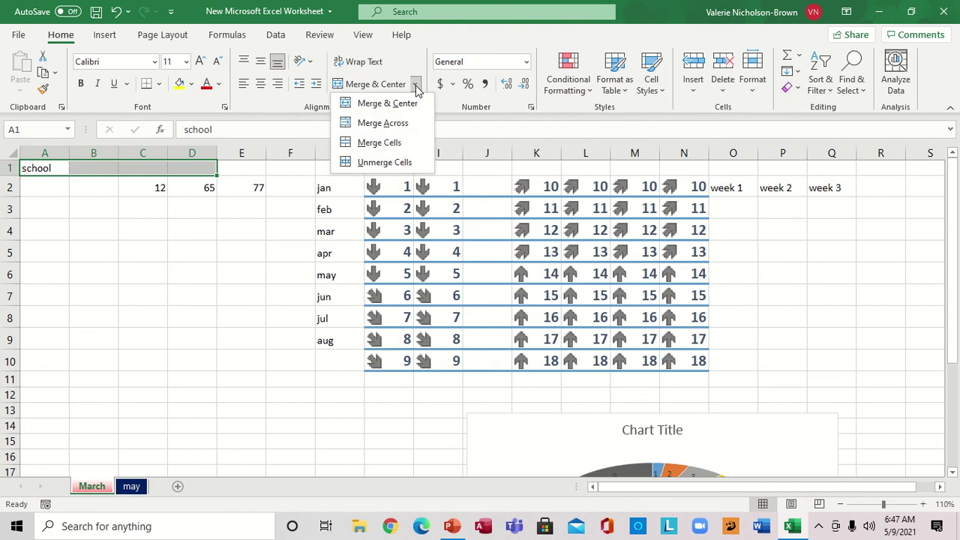
{"action": "left_click", "coordinate": [401, 109]}
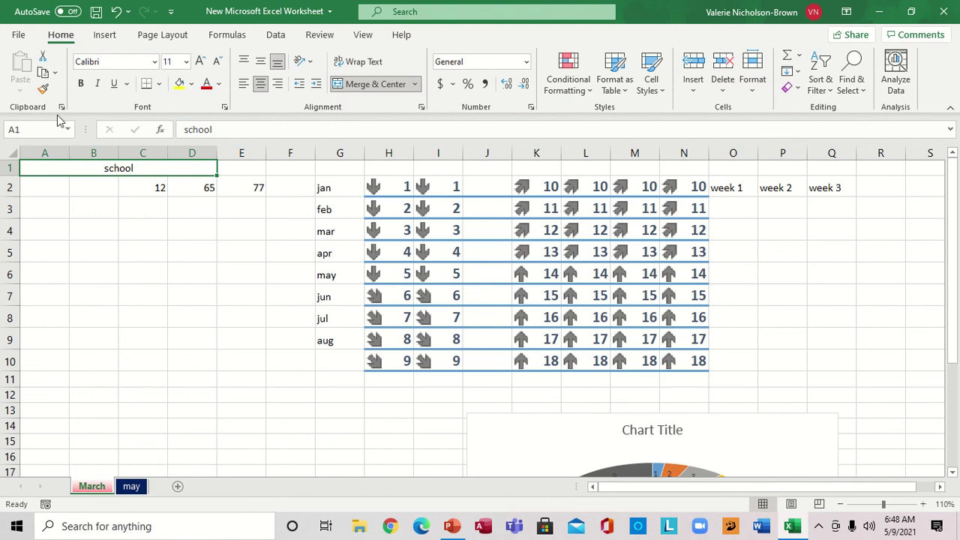
{"action": "left_click", "coordinate": [230, 170]}
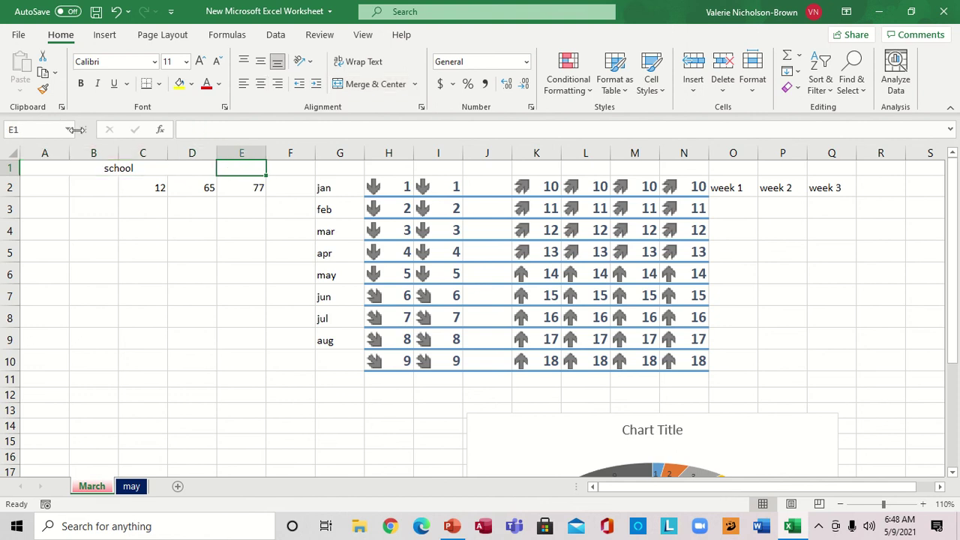
{"action": "left_click", "coordinate": [72, 169]}
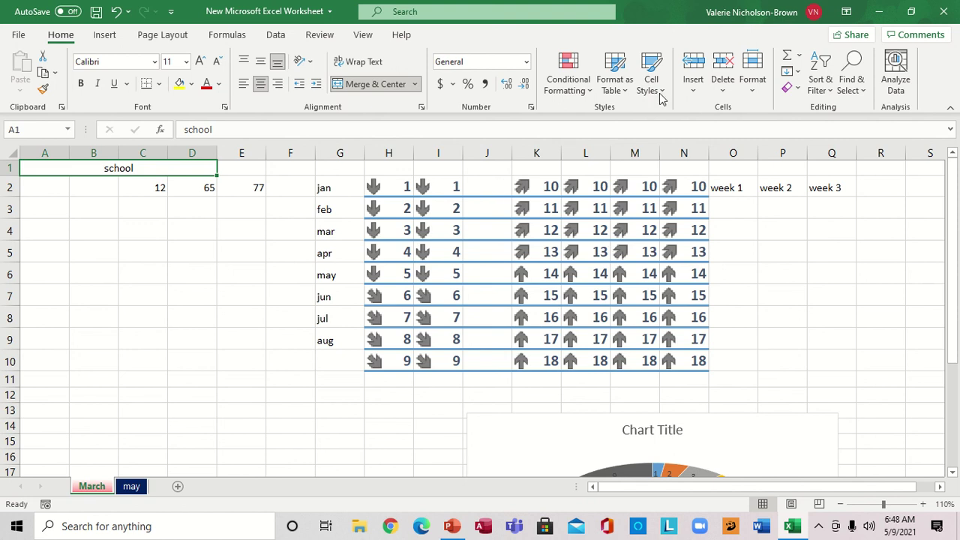
View the options for sharing the workbook through OneDrive or as an attached copy, and close them without sharing
{"action": "left_click", "coordinate": [859, 37]}
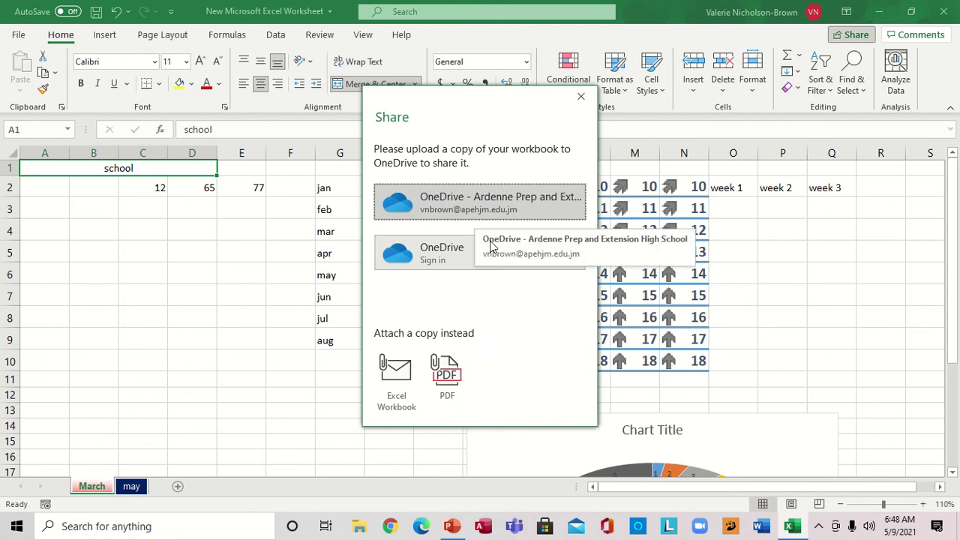
{"action": "left_click", "coordinate": [583, 97]}
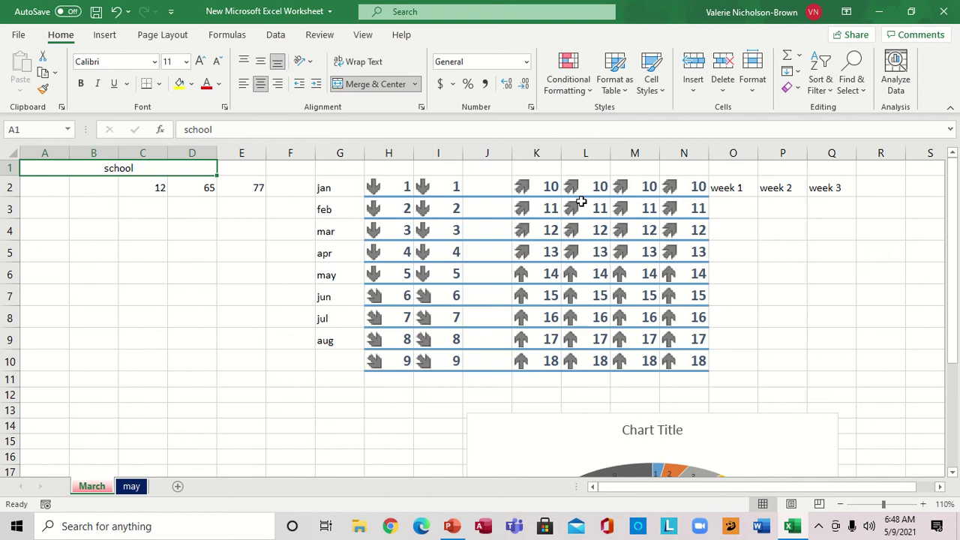
{"action": "type", "text": "q"}
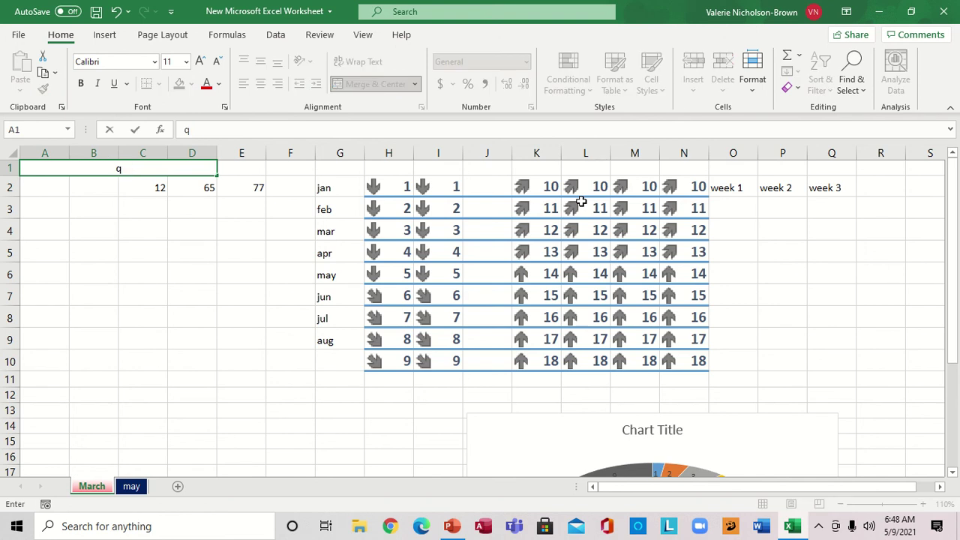